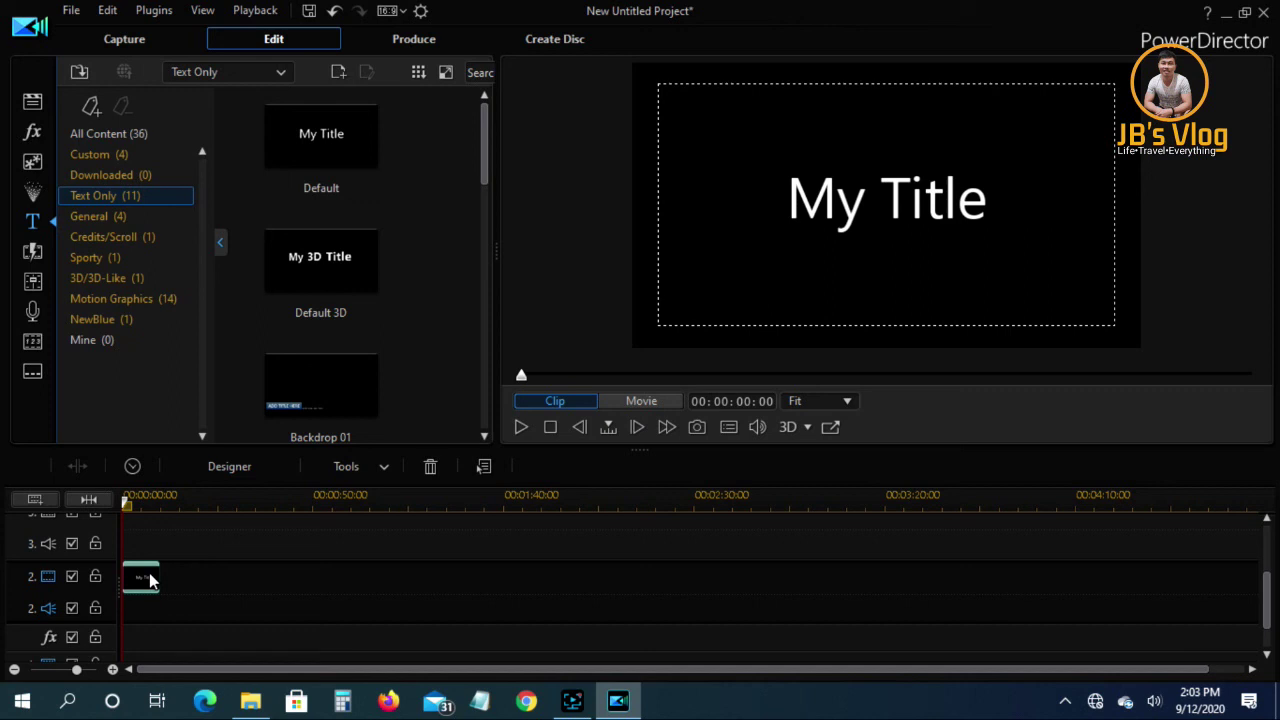
Open the My Title clip on track 2 in the Title Designer and set its text font to Impact
{"action": "double_click", "coordinate": [139, 586]}
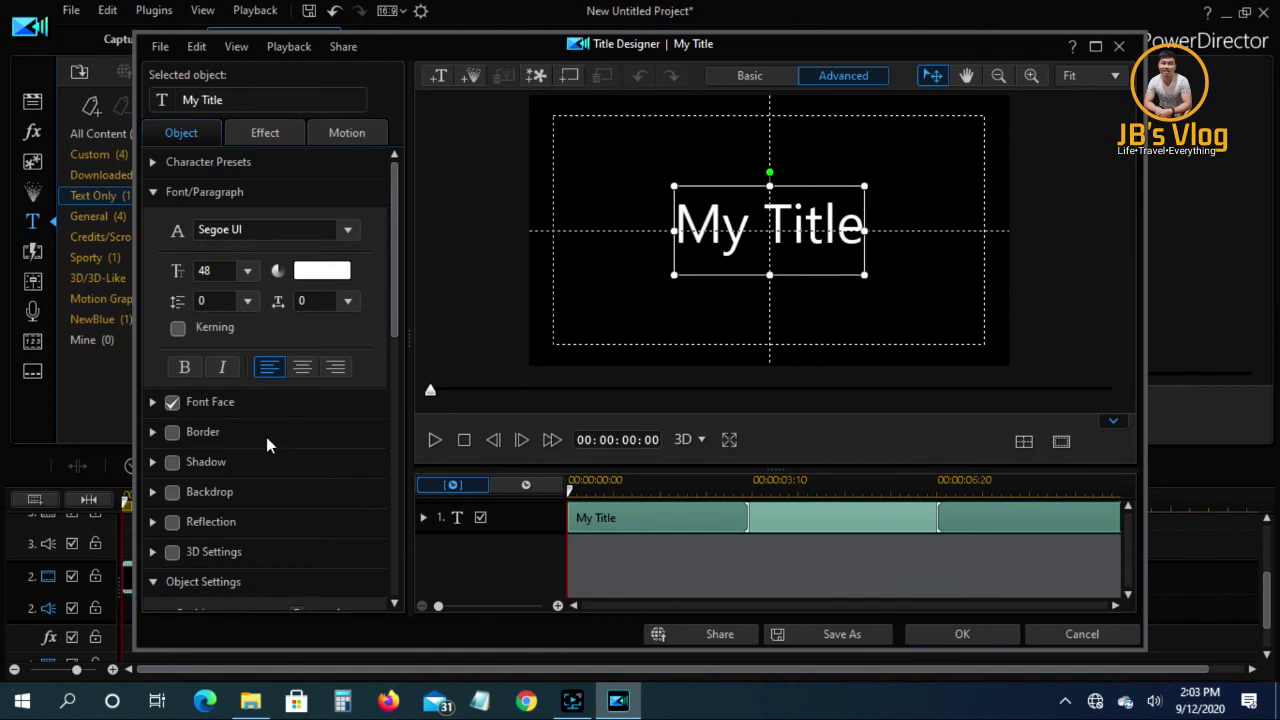
{"action": "double_click", "coordinate": [698, 244]}
{"action": "key", "text": "ctrl+a"}
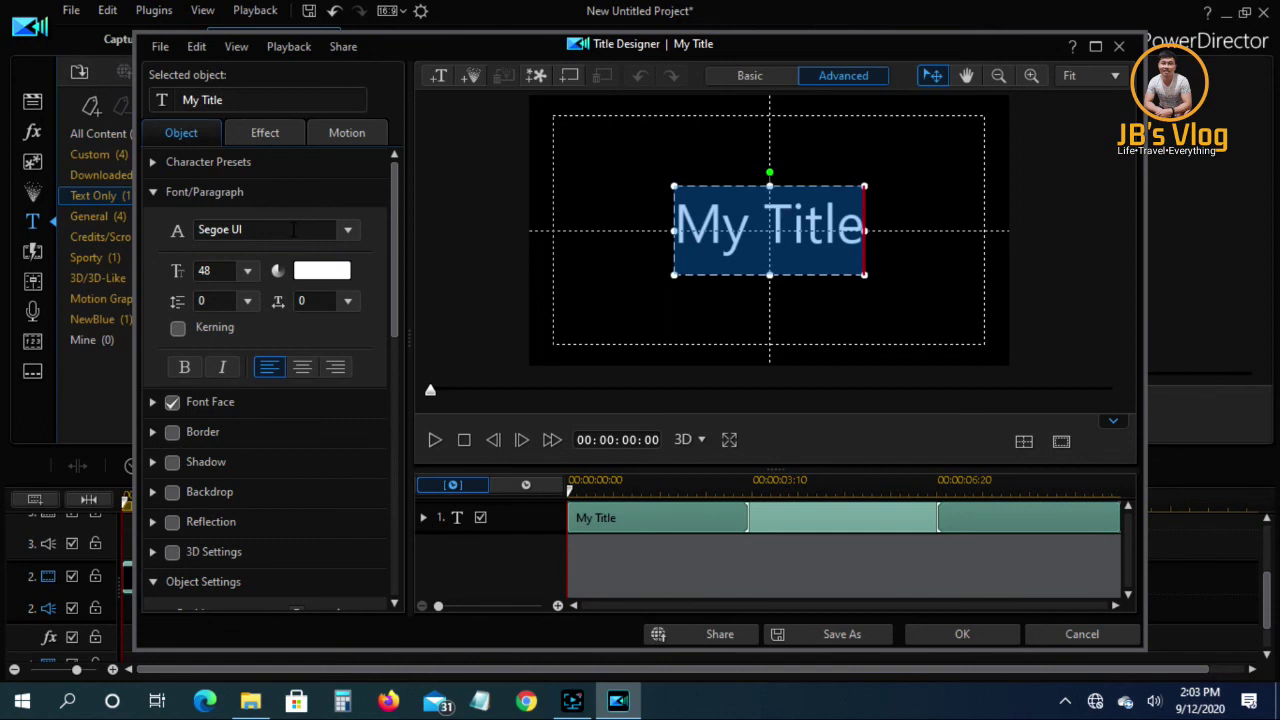
{"action": "left_click", "coordinate": [293, 230]}
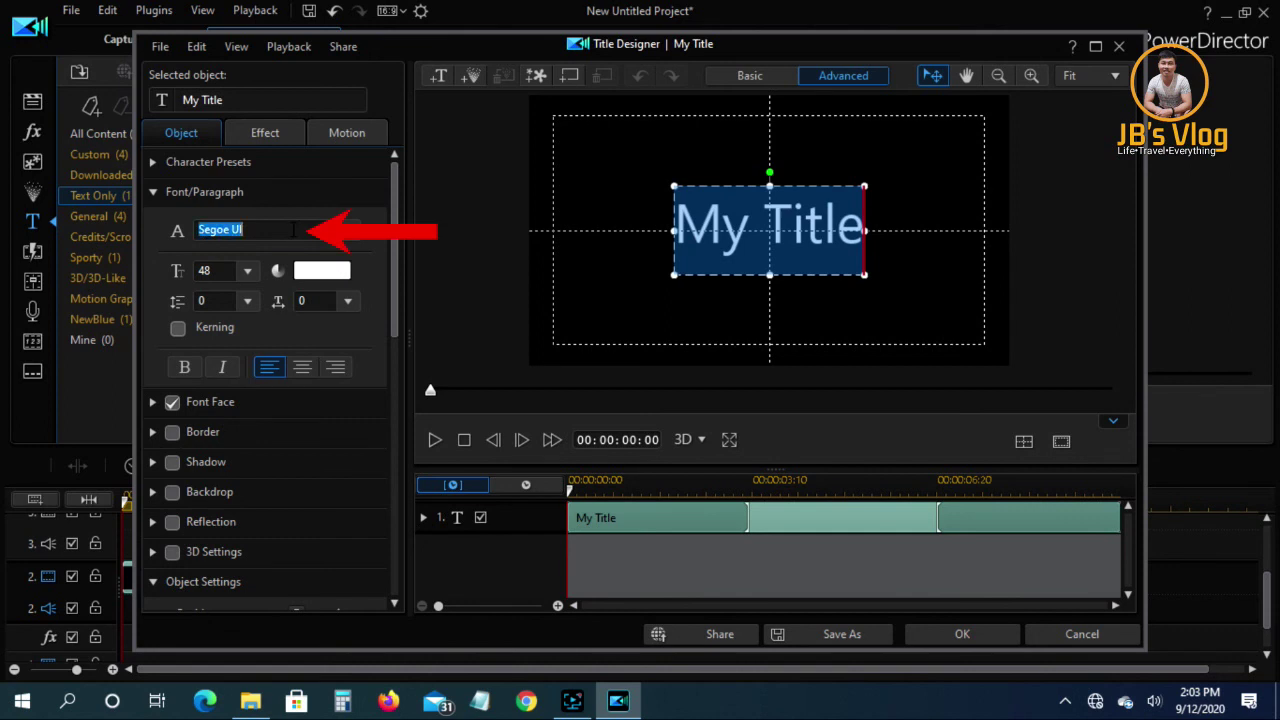
{"action": "type", "text": "Impact"}
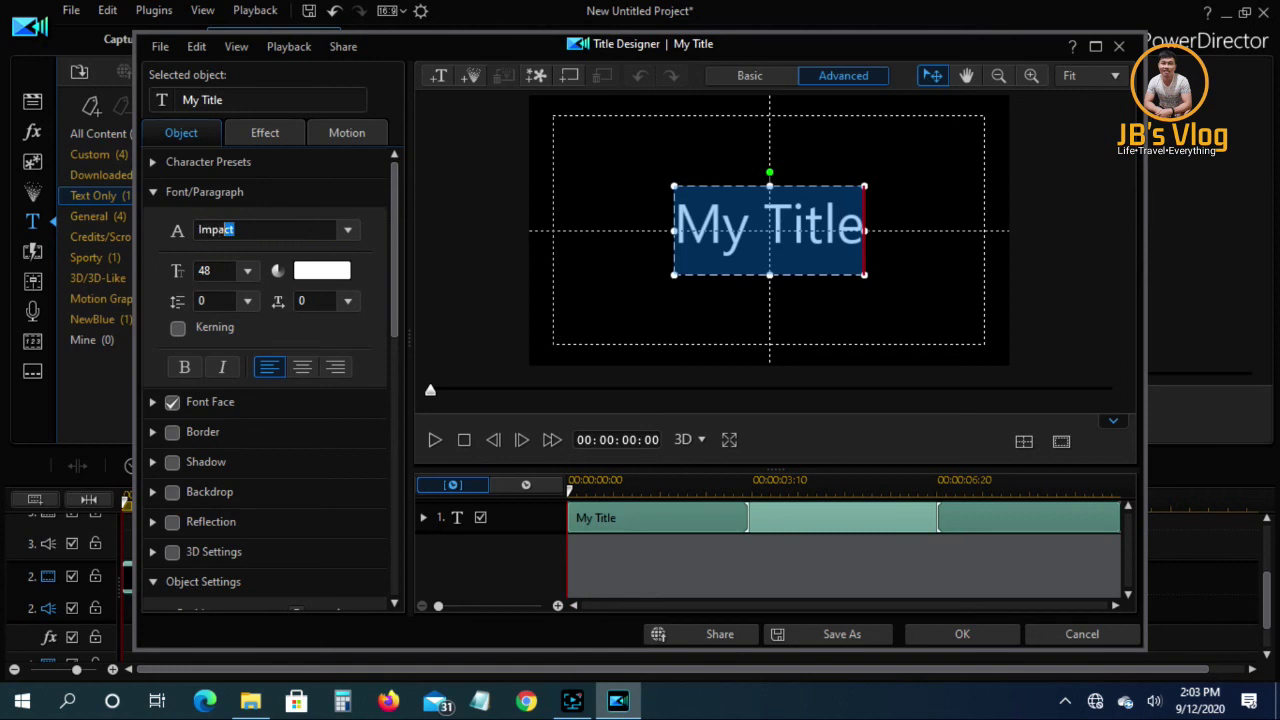
{"action": "key", "text": "Return"}
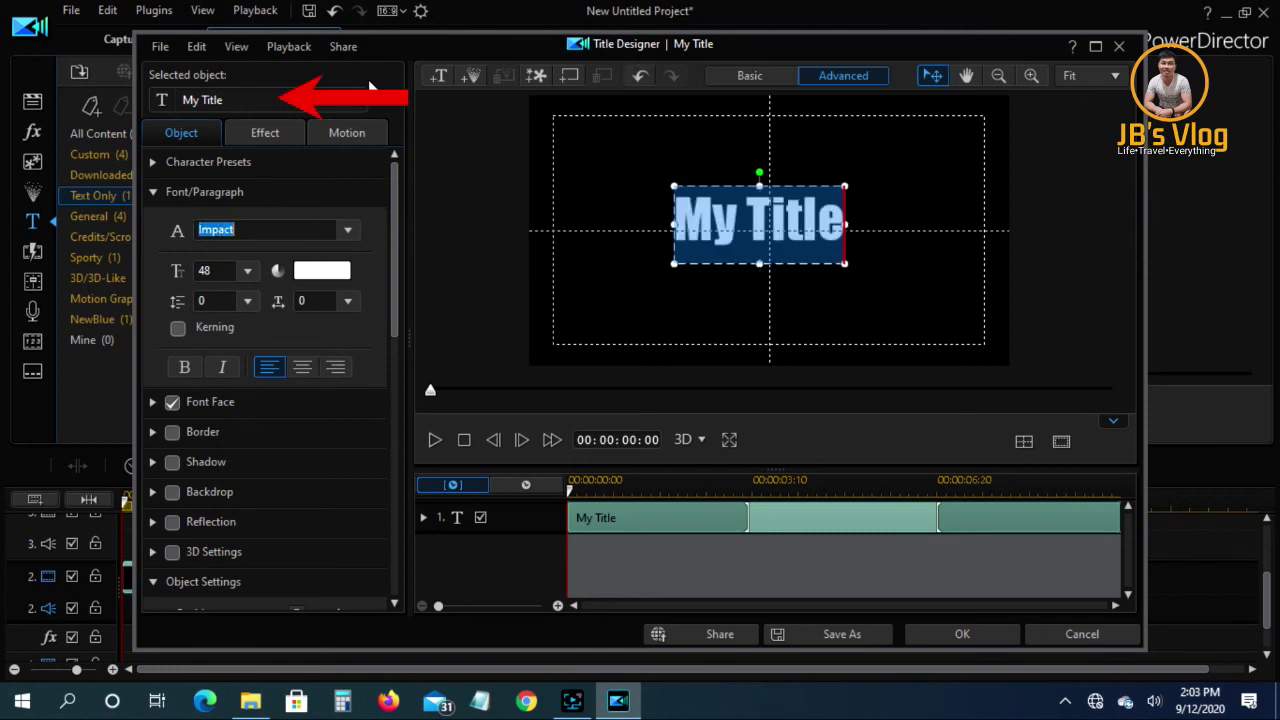
Replace the title's text with SKATING
{"action": "left_click", "coordinate": [233, 100]}
{"action": "key", "text": "BackSpace"}
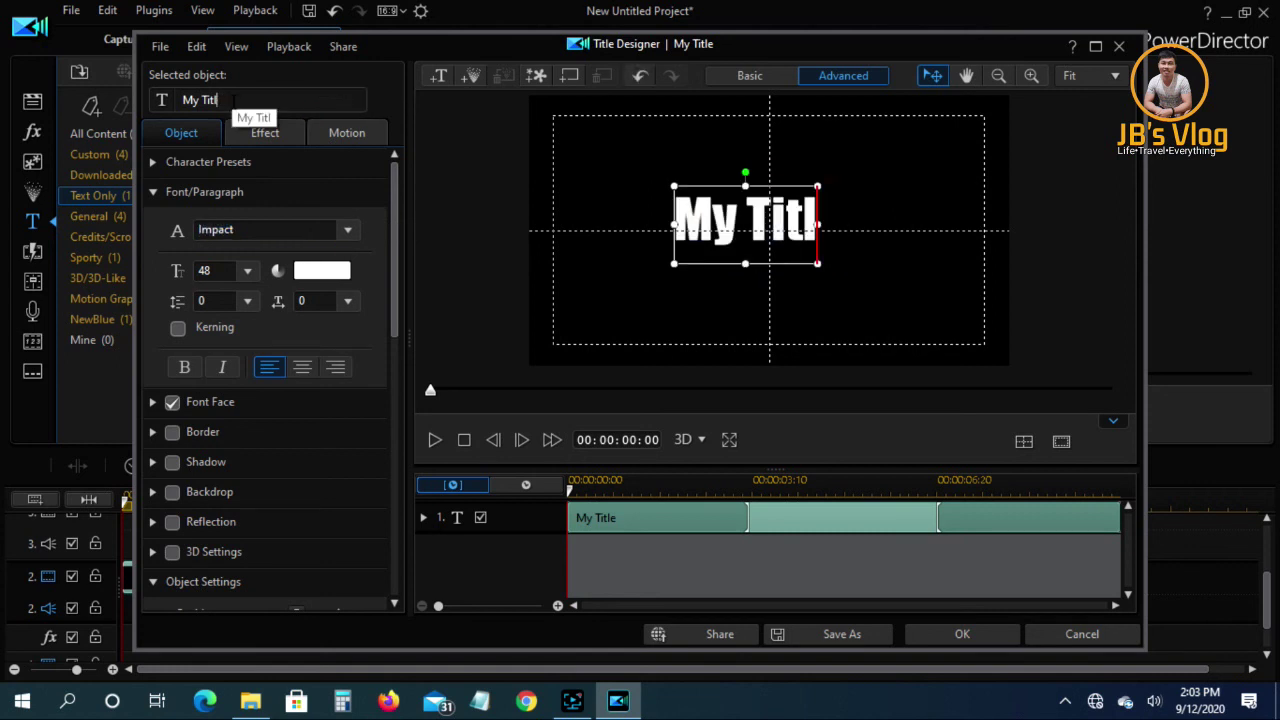
{"action": "key", "text": "BackSpace"}
{"action": "key", "text": "BackSpace"}
{"action": "key", "text": "BackSpace"}
{"action": "key", "text": "BackSpace"}
{"action": "key", "text": "BackSpace"}
{"action": "key", "text": "BackSpace"}
{"action": "key", "text": "BackSpace"}
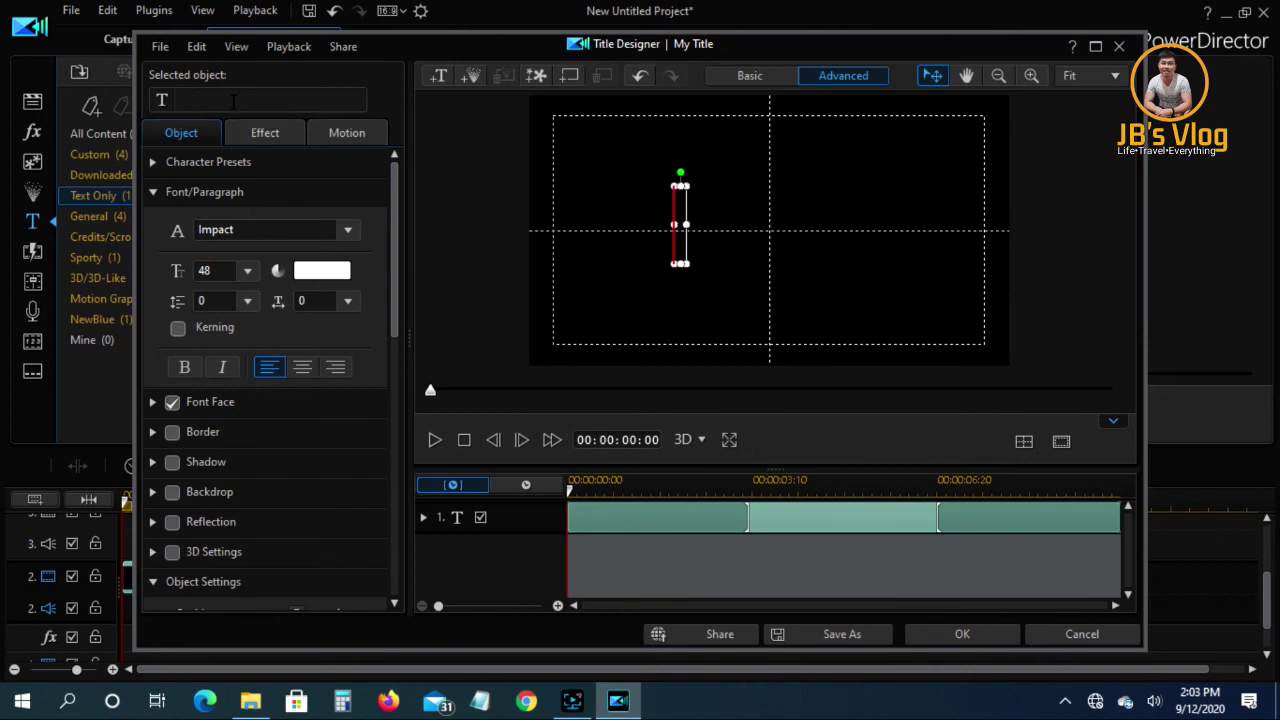
{"action": "type", "text": "SA"}
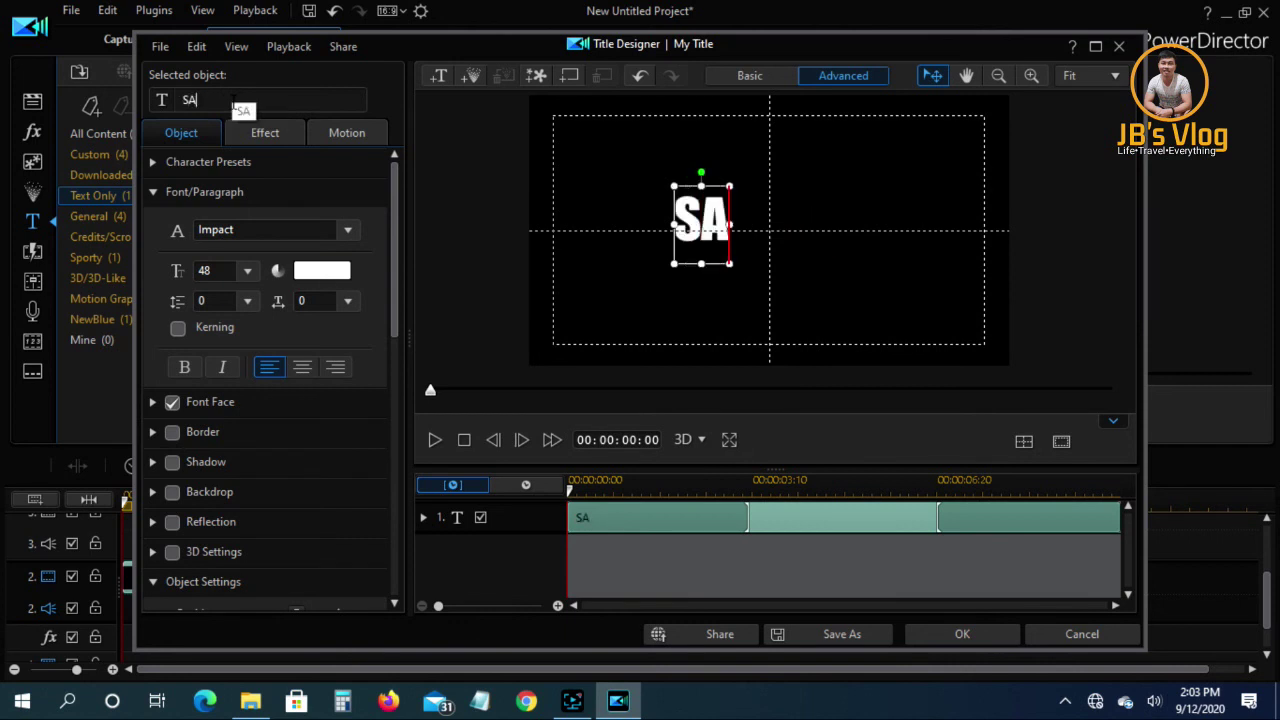
{"action": "key", "text": "BackSpace"}
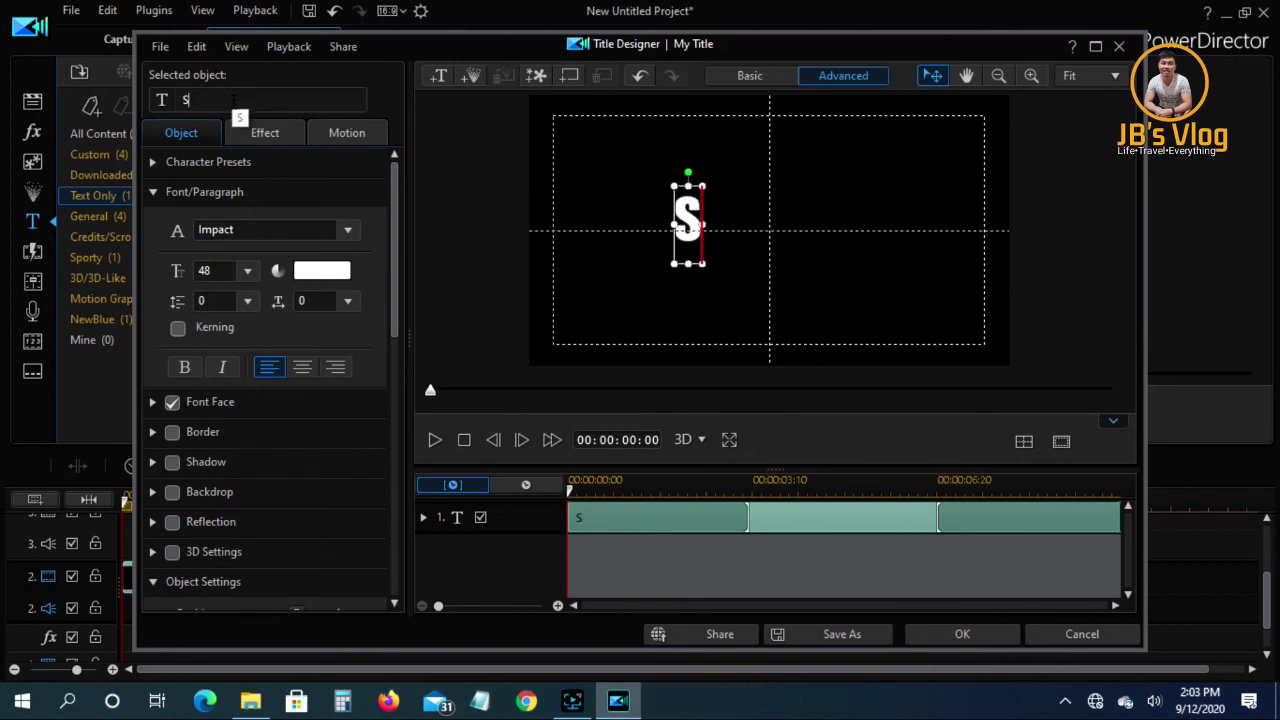
{"action": "type", "text": "KATE"}
{"action": "key", "text": "BackSpace"}
{"action": "type", "text": "ING"}
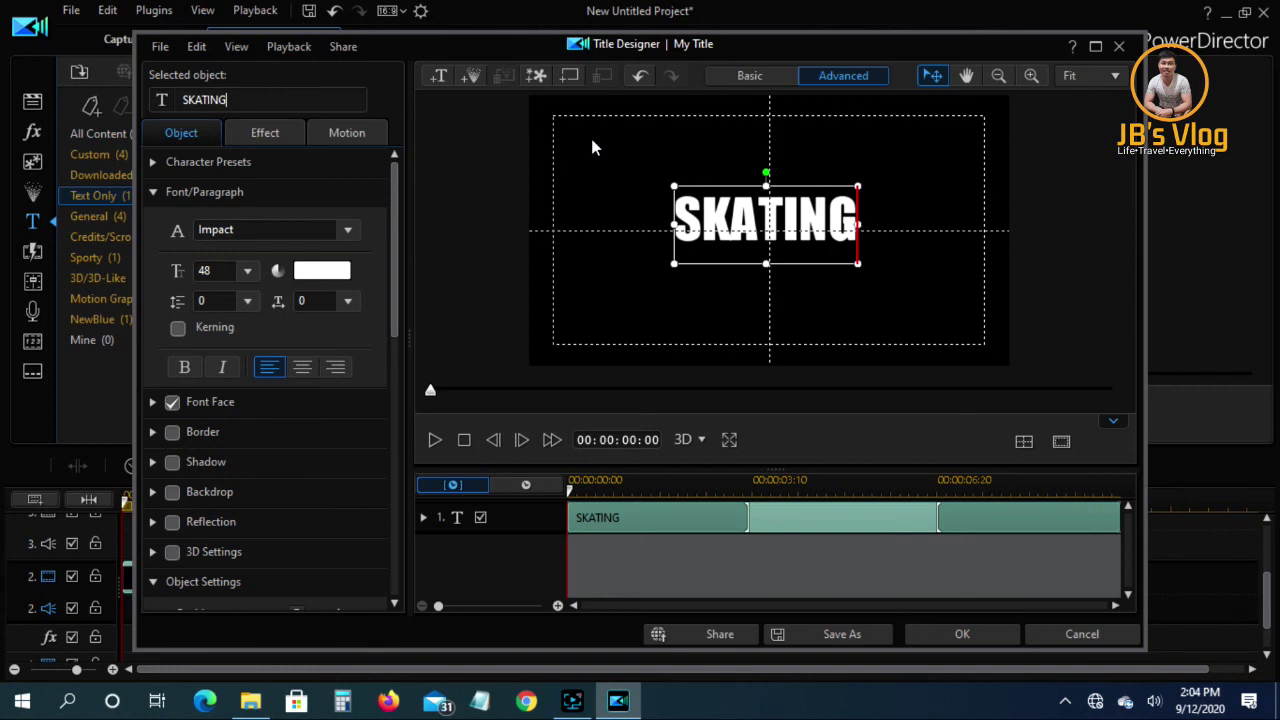
Enlarge the SKATING text box from opposite corners until it spans the full width of the title safe area
{"action": "left_click", "coordinate": [857, 264]}
{"action": "left_click_drag", "start_coordinate": [857, 264], "coordinate": [986, 357]}
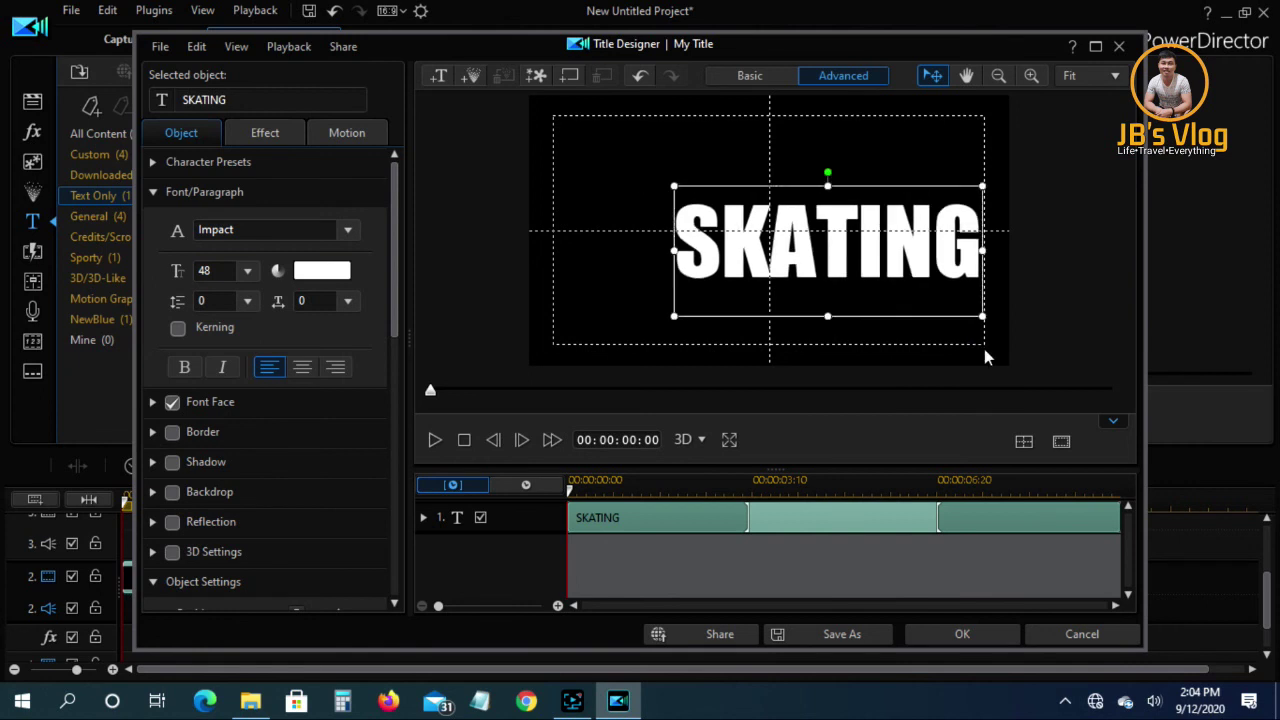
{"action": "left_click_drag", "start_coordinate": [672, 184], "coordinate": [547, 132]}
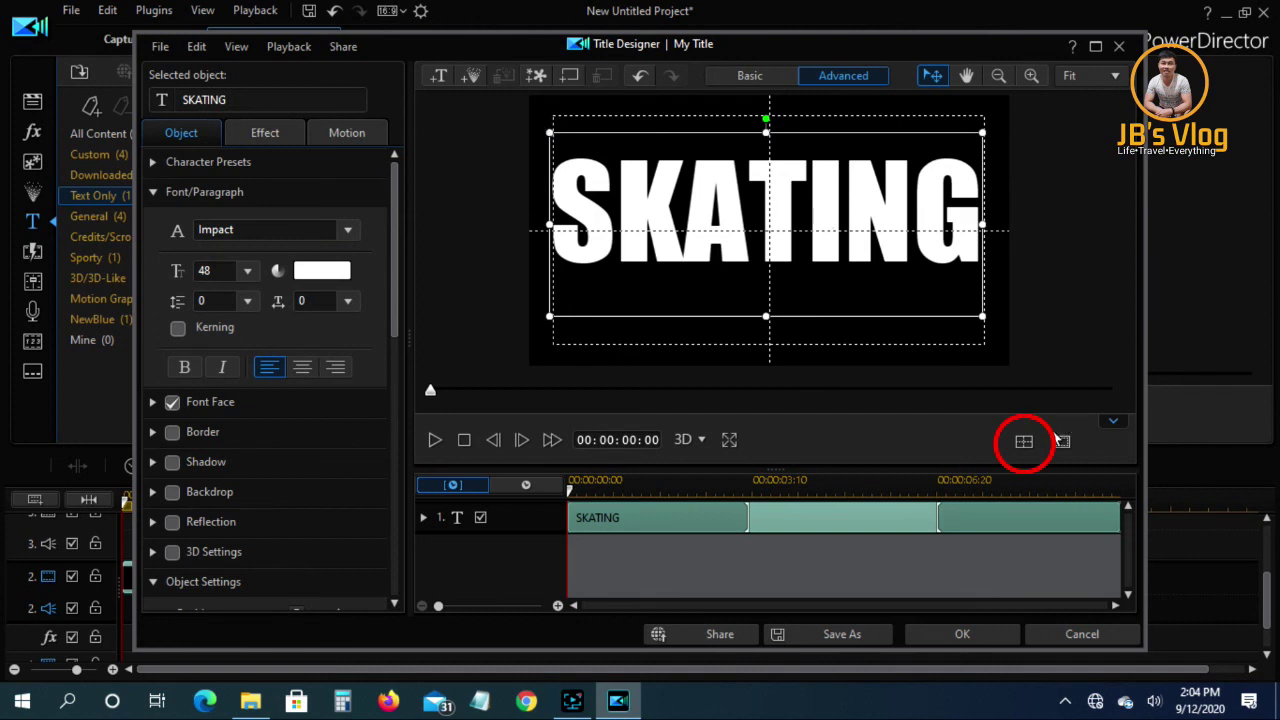
Align the SKATING text to the canvas's horizontal center and vertical center
{"action": "left_click", "coordinate": [1022, 443]}
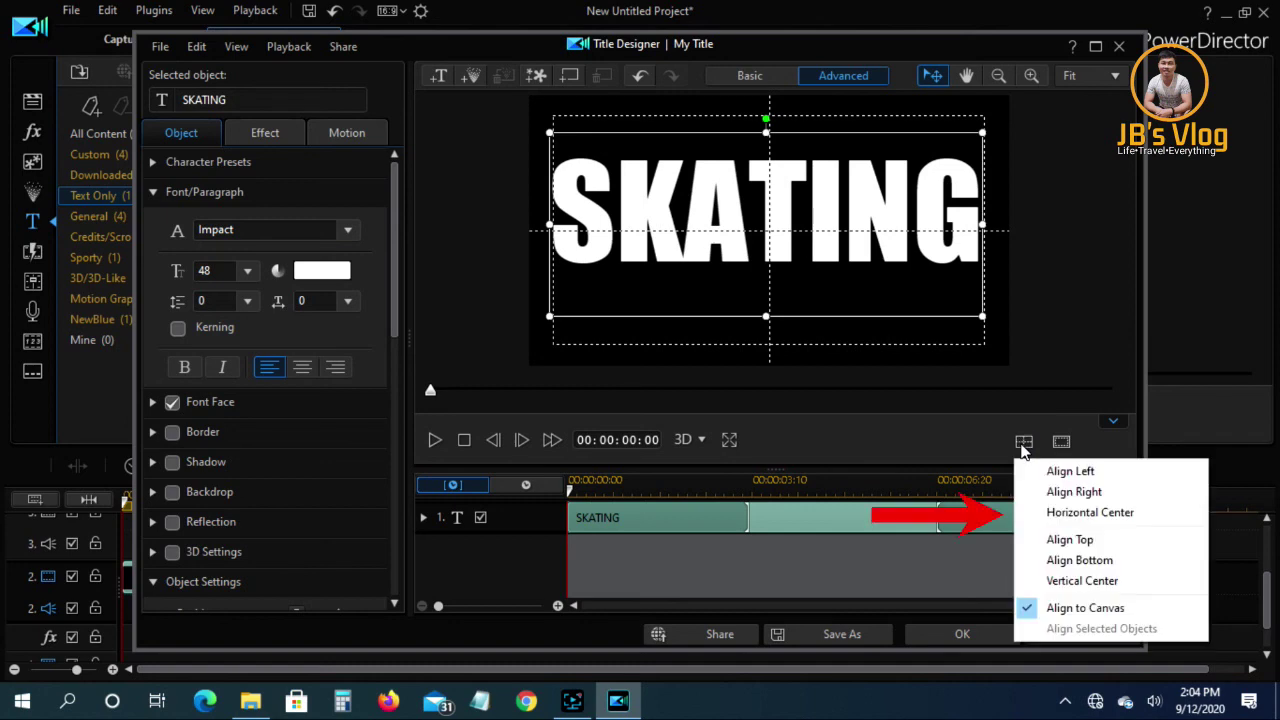
{"action": "left_click", "coordinate": [1046, 513]}
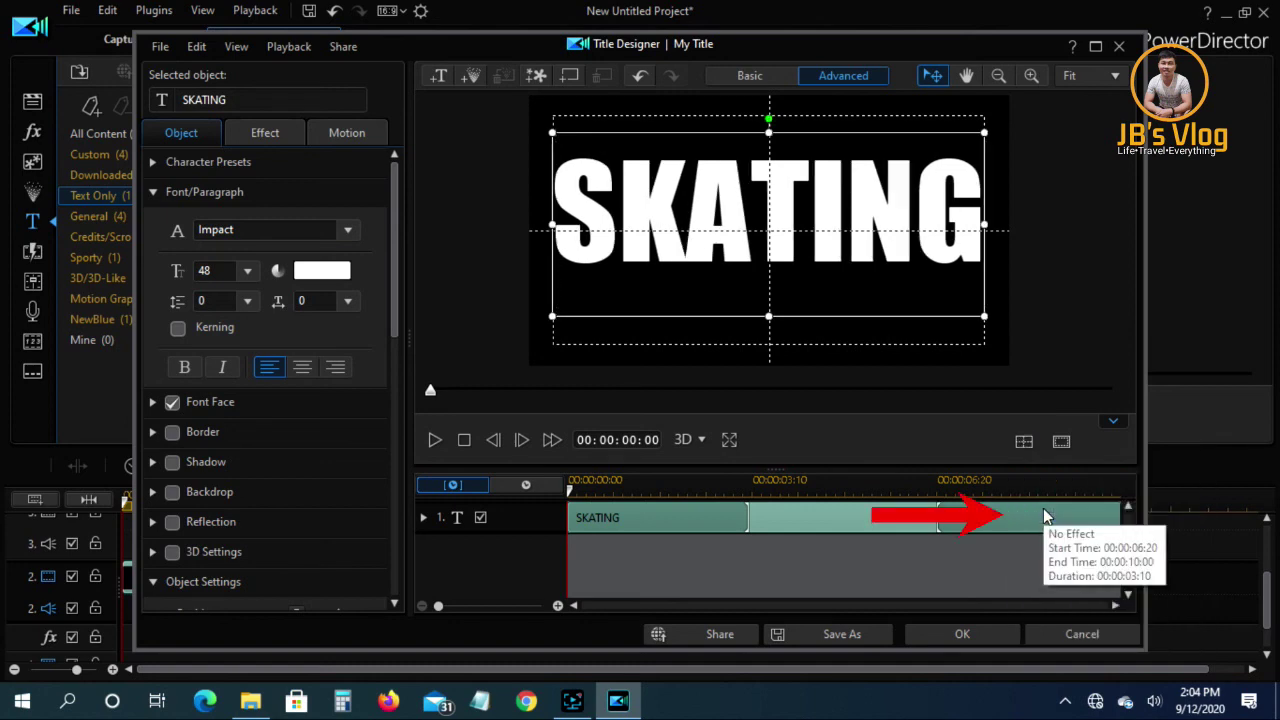
{"action": "left_click", "coordinate": [1022, 443]}
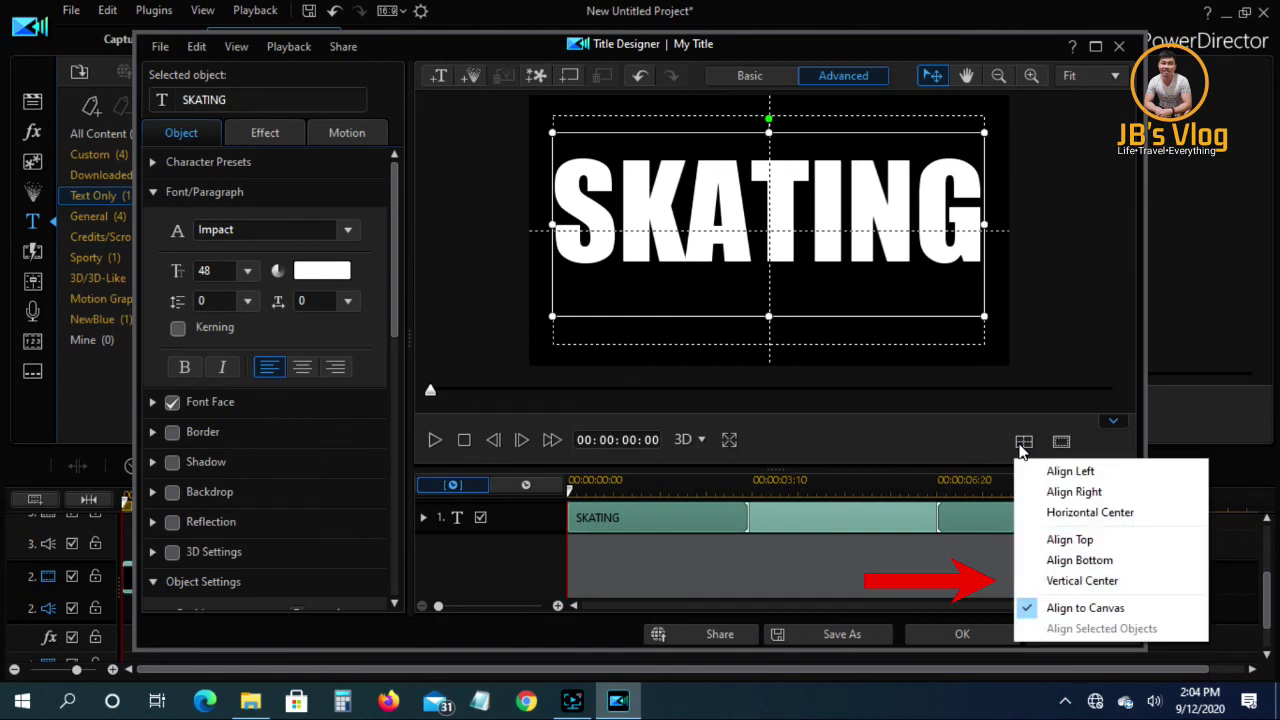
{"action": "left_click", "coordinate": [1060, 581]}
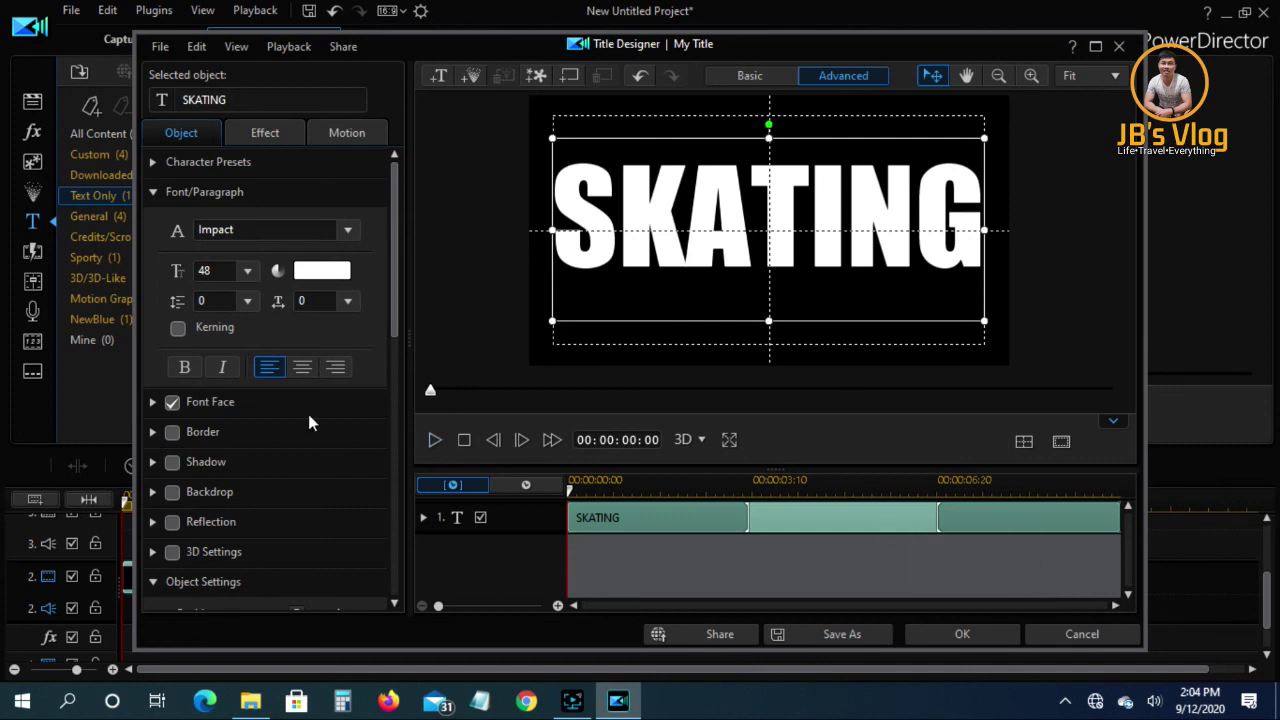
Add scale keyframes for the SKATING text at 00:00:00:00 and 00:00:07:00, keeping the current size at both
{"action": "left_click_drag", "start_coordinate": [395, 288], "coordinate": [393, 418]}
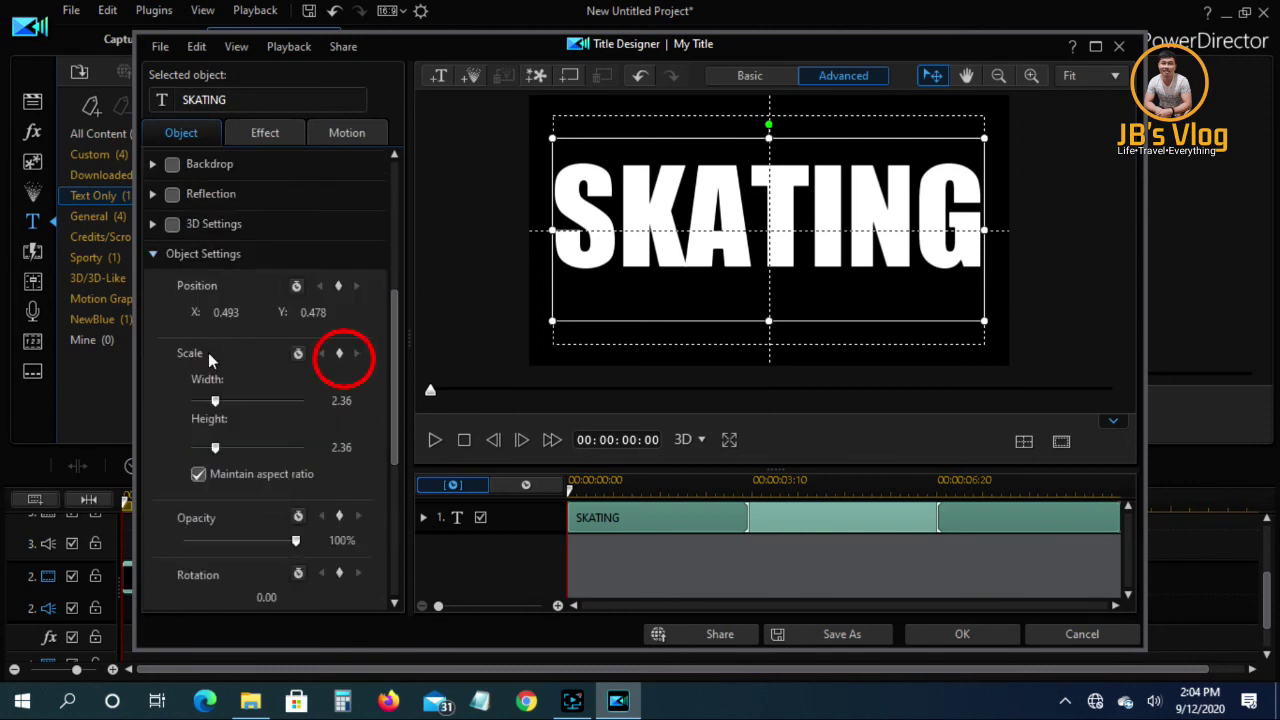
{"action": "left_click", "coordinate": [339, 354]}
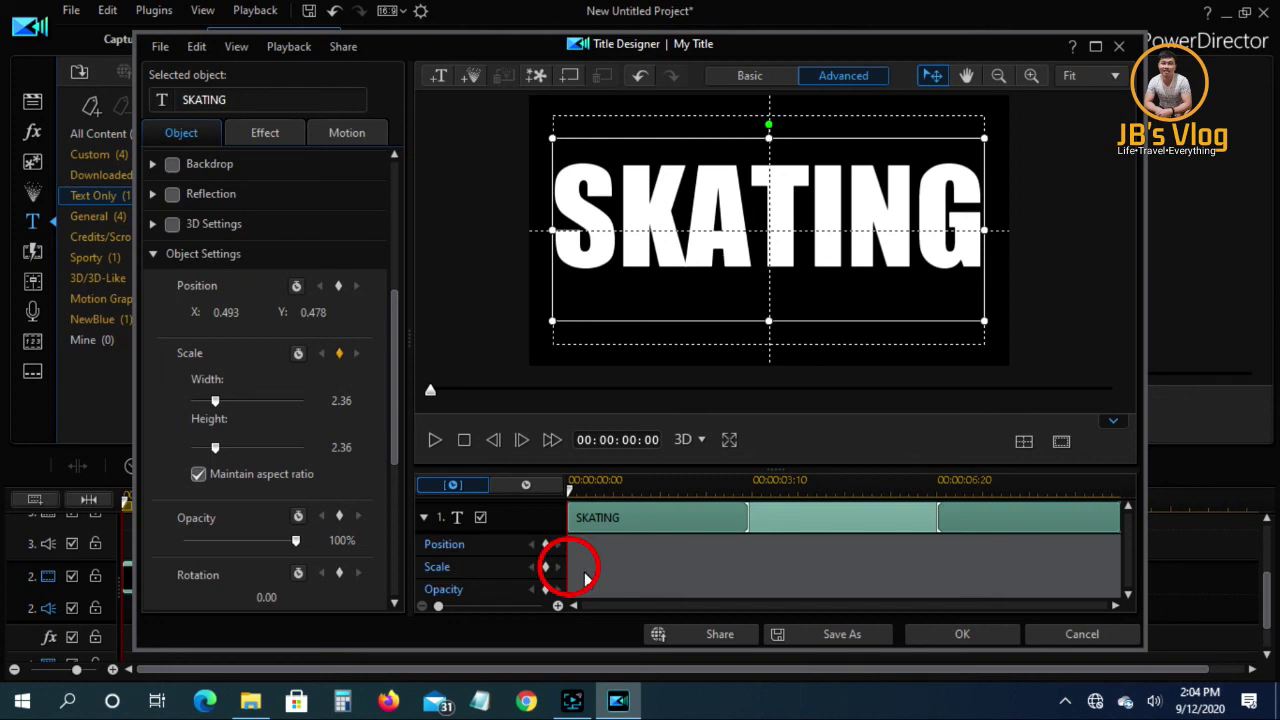
{"action": "left_click", "coordinate": [569, 570]}
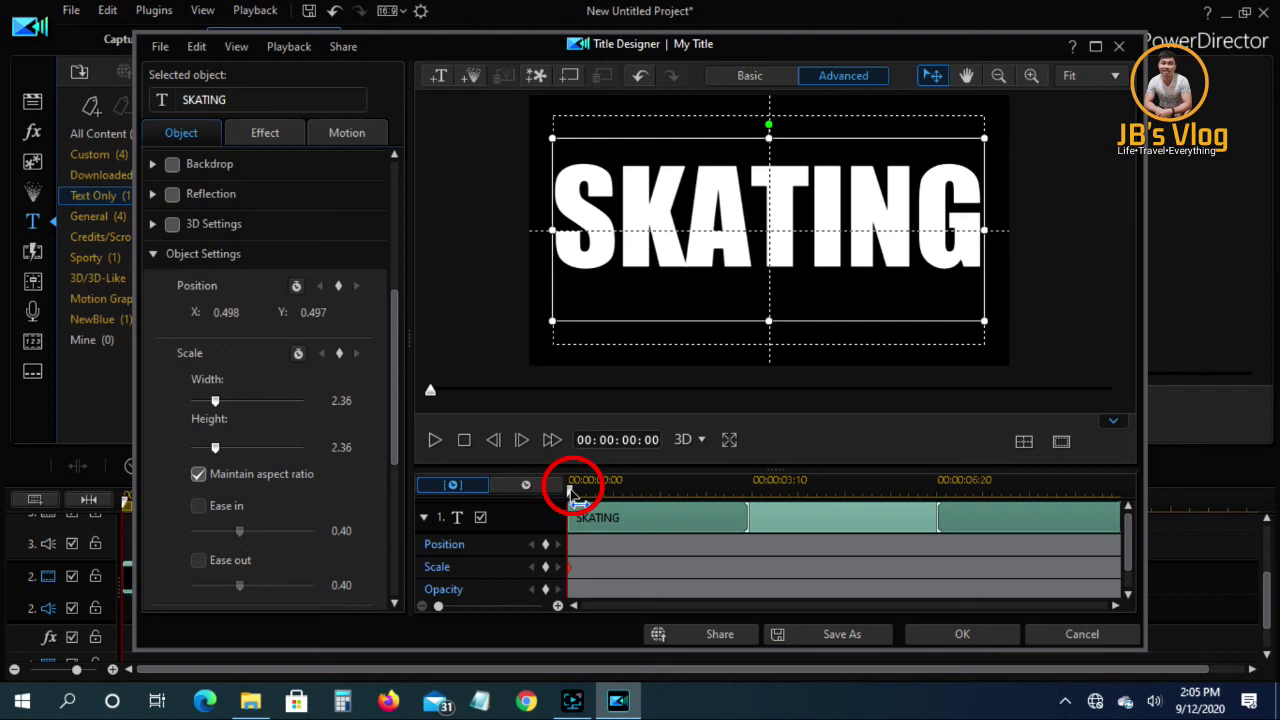
{"action": "left_click_drag", "start_coordinate": [569, 490], "coordinate": [966, 501]}
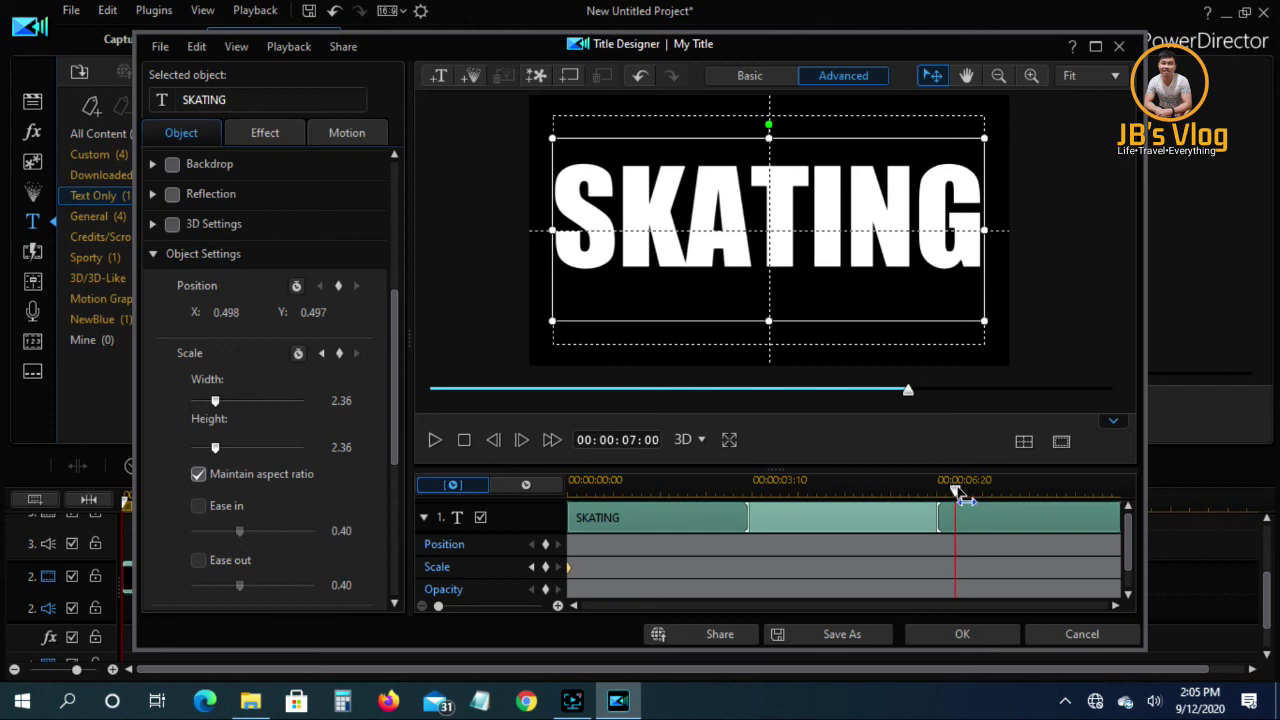
{"action": "left_click", "coordinate": [546, 568]}
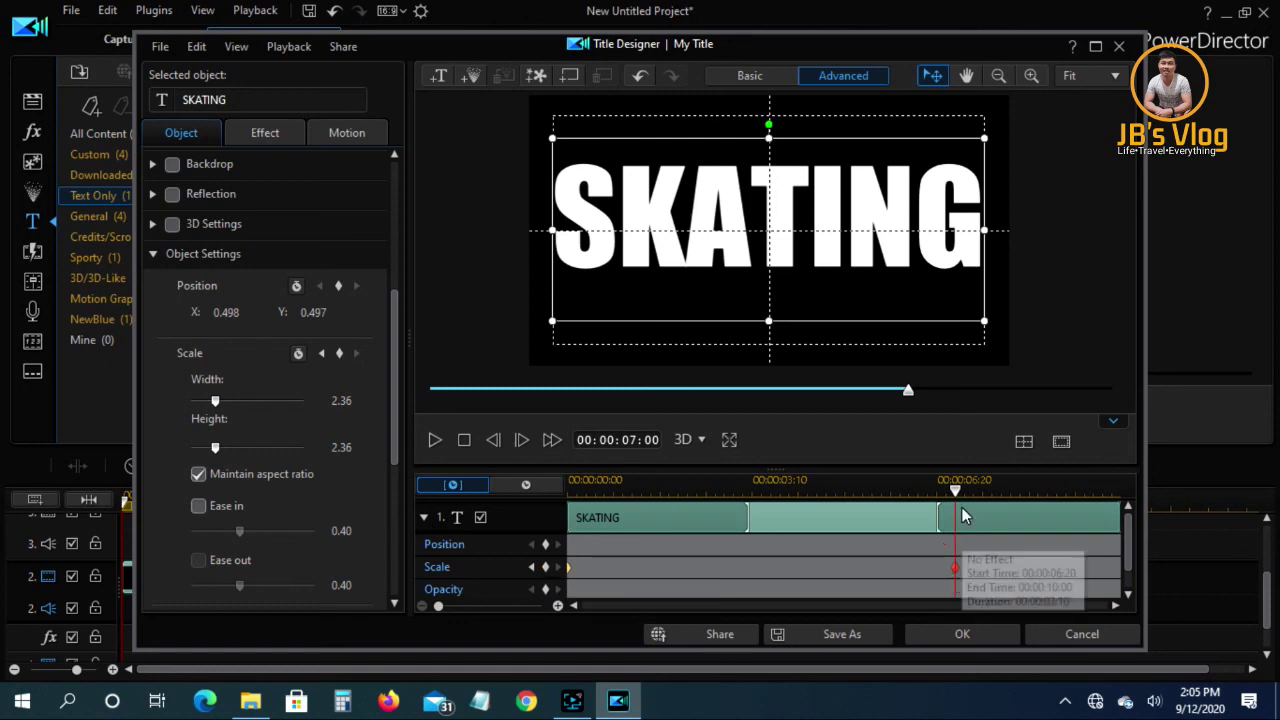
Add a scale keyframe at 00:00:10:00 with width and height 10.00, and return the playhead to the start
{"action": "left_click_drag", "start_coordinate": [962, 505], "coordinate": [1238, 507]}
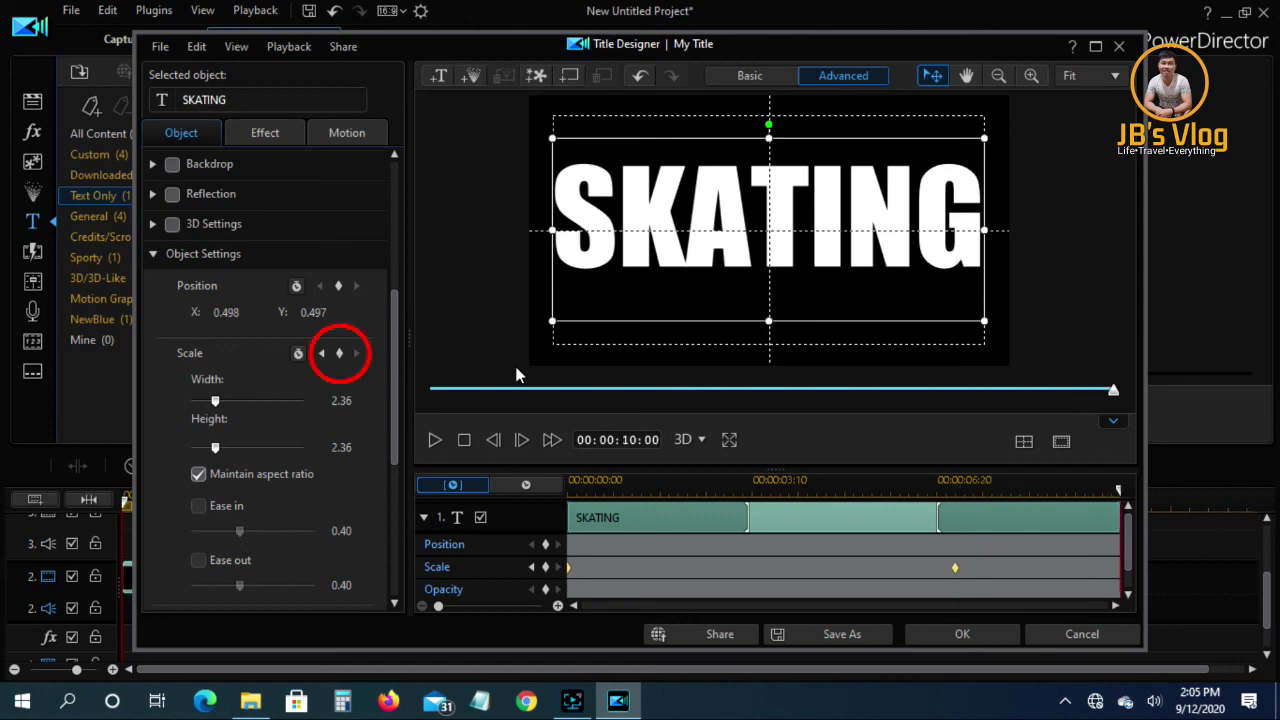
{"action": "left_click", "coordinate": [340, 356]}
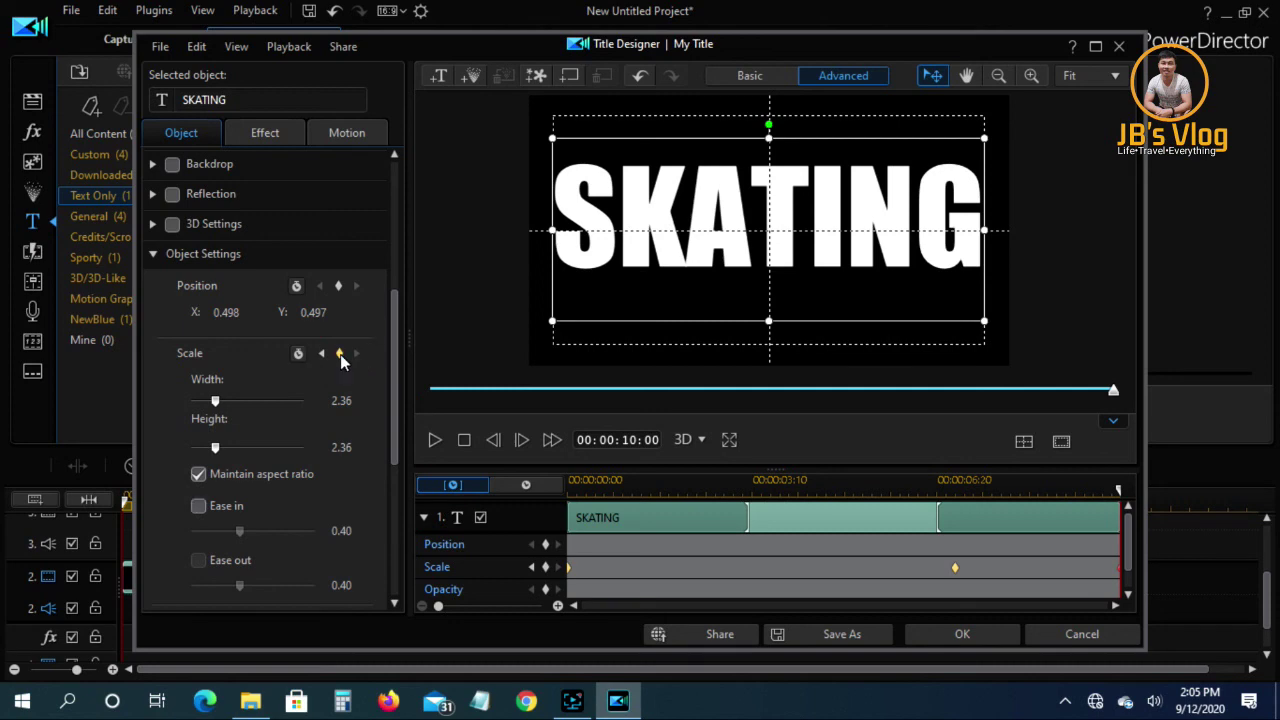
{"action": "left_click_drag", "start_coordinate": [214, 402], "coordinate": [323, 402]}
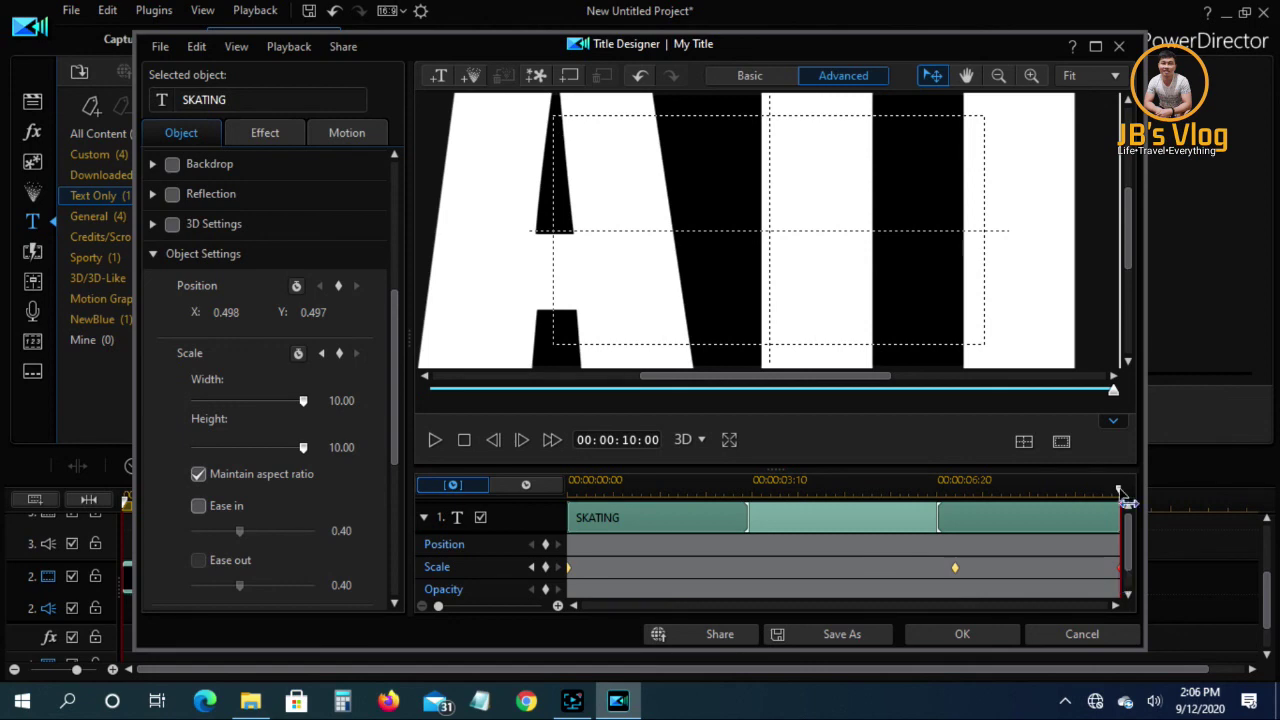
{"action": "left_click_drag", "start_coordinate": [1127, 508], "coordinate": [837, 499]}
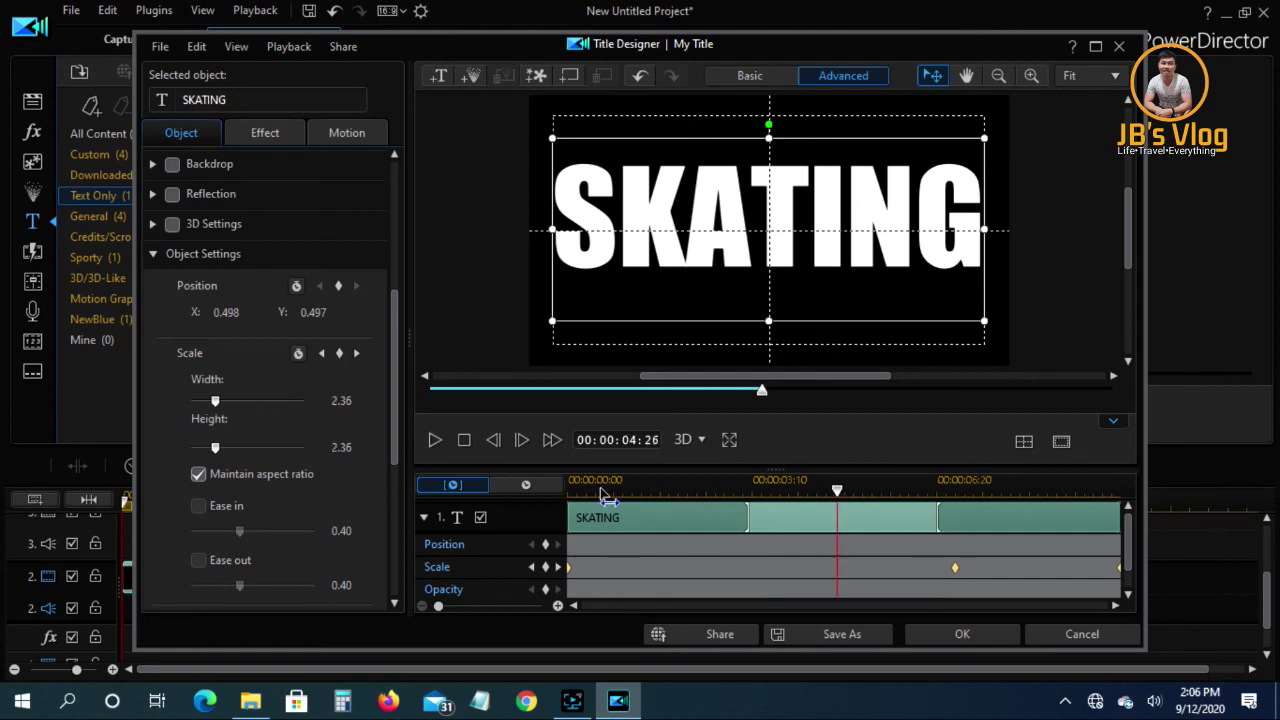
{"action": "left_click_drag", "start_coordinate": [605, 495], "coordinate": [565, 490]}
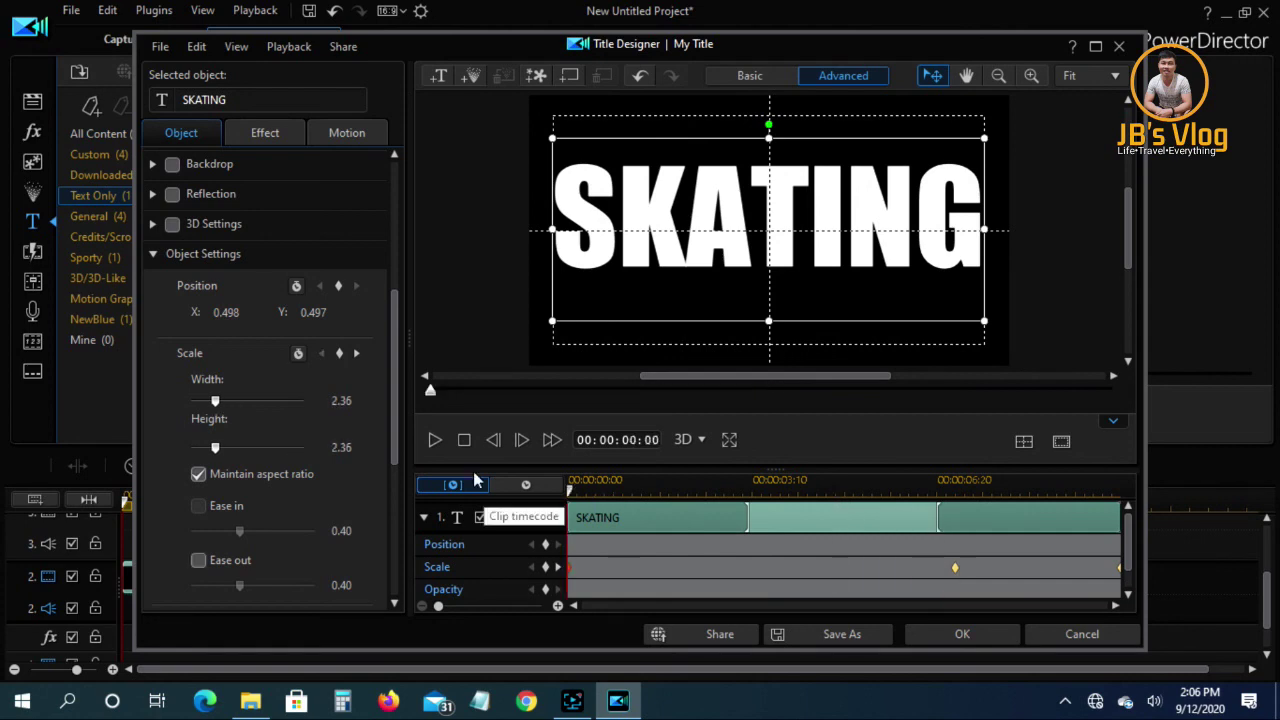
Apply the Icicles starting effect to the SKATING text and accept the title design
{"action": "left_click", "coordinate": [265, 135]}
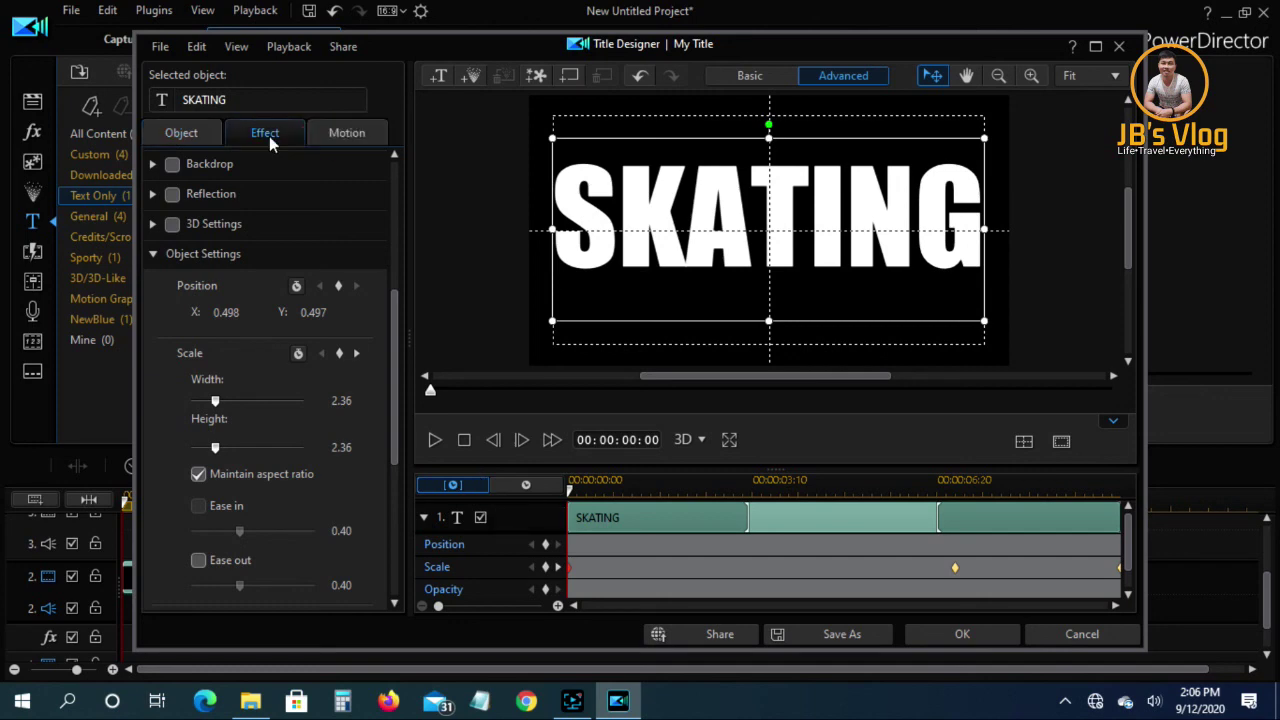
{"action": "left_click", "coordinate": [269, 136]}
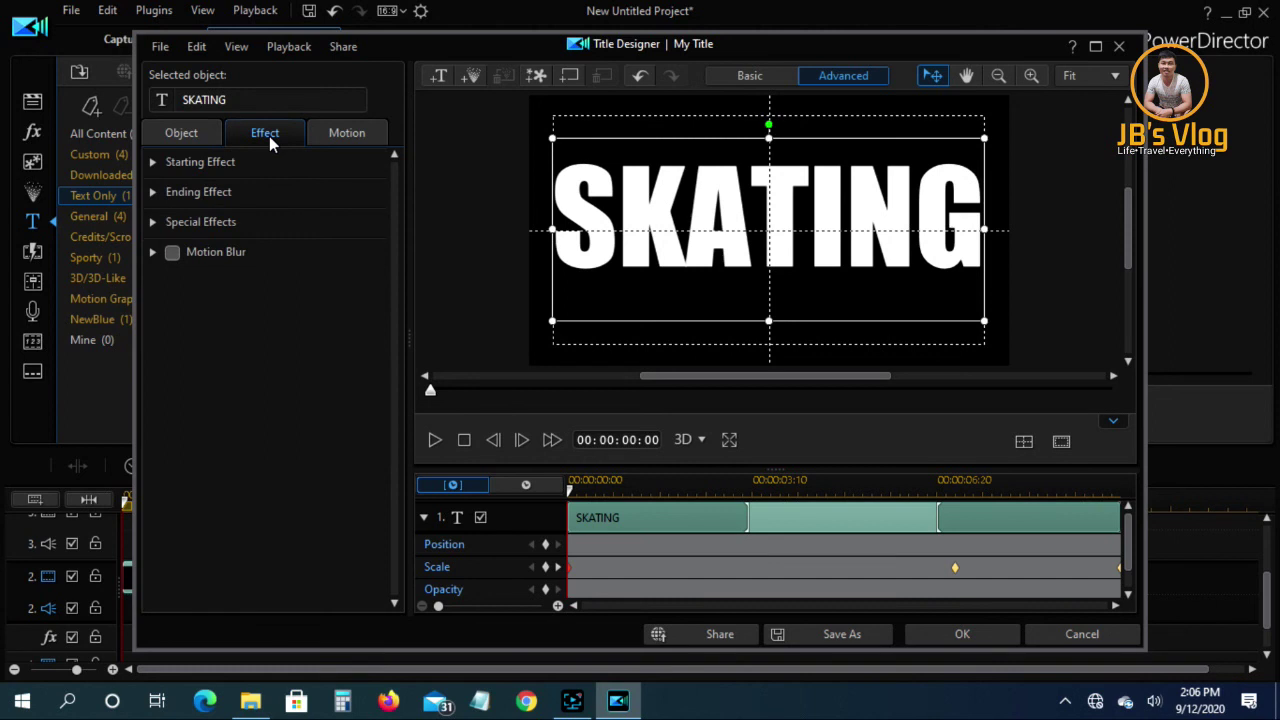
{"action": "left_click", "coordinate": [153, 163]}
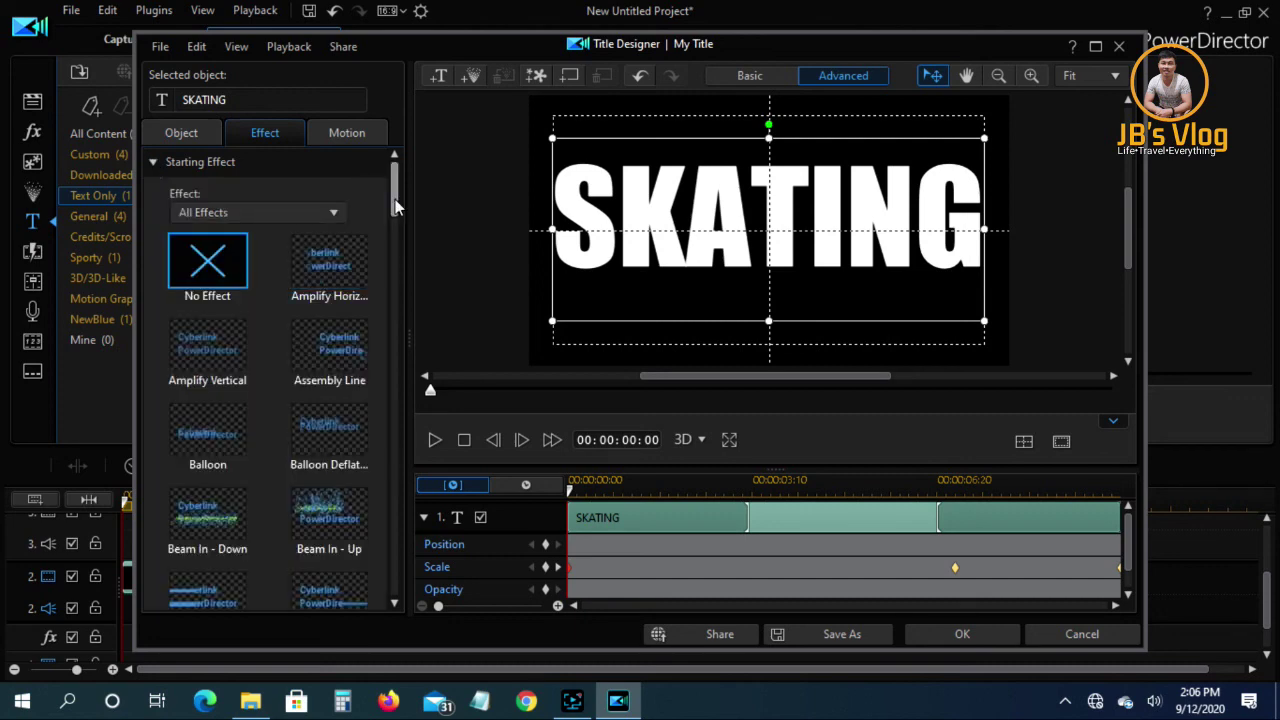
{"action": "left_click_drag", "start_coordinate": [395, 205], "coordinate": [397, 338]}
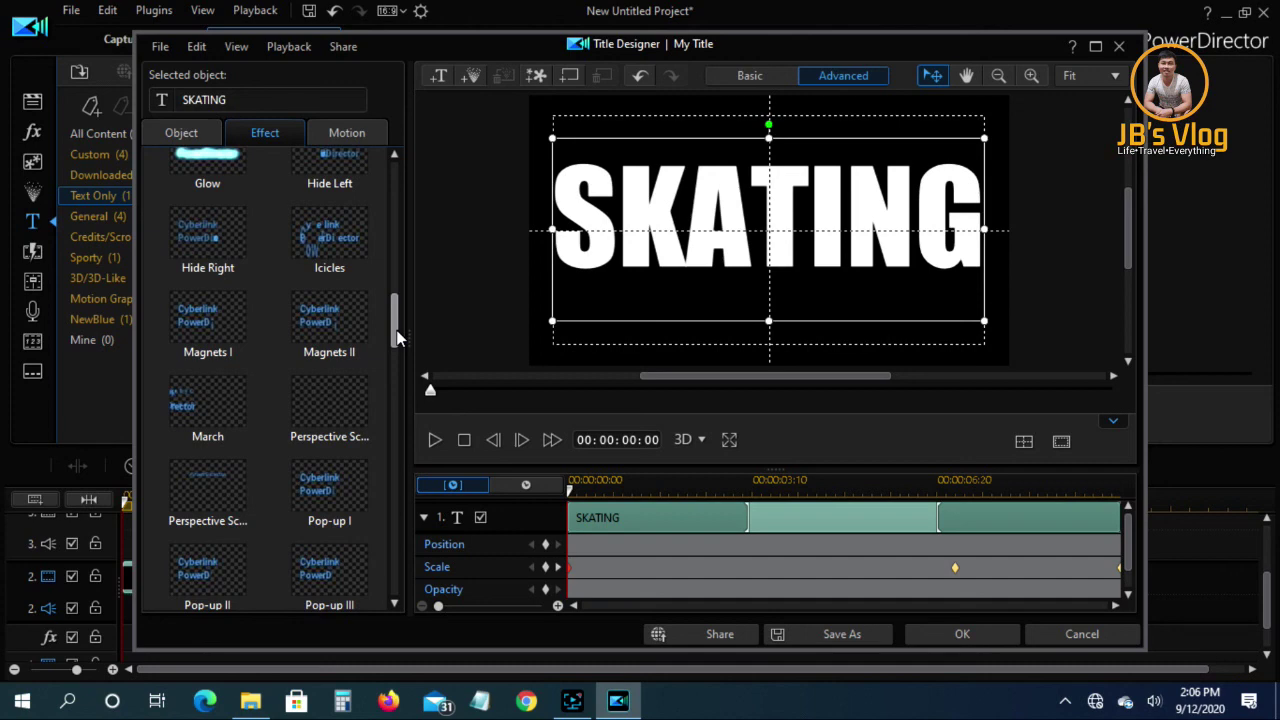
{"action": "left_click", "coordinate": [335, 236]}
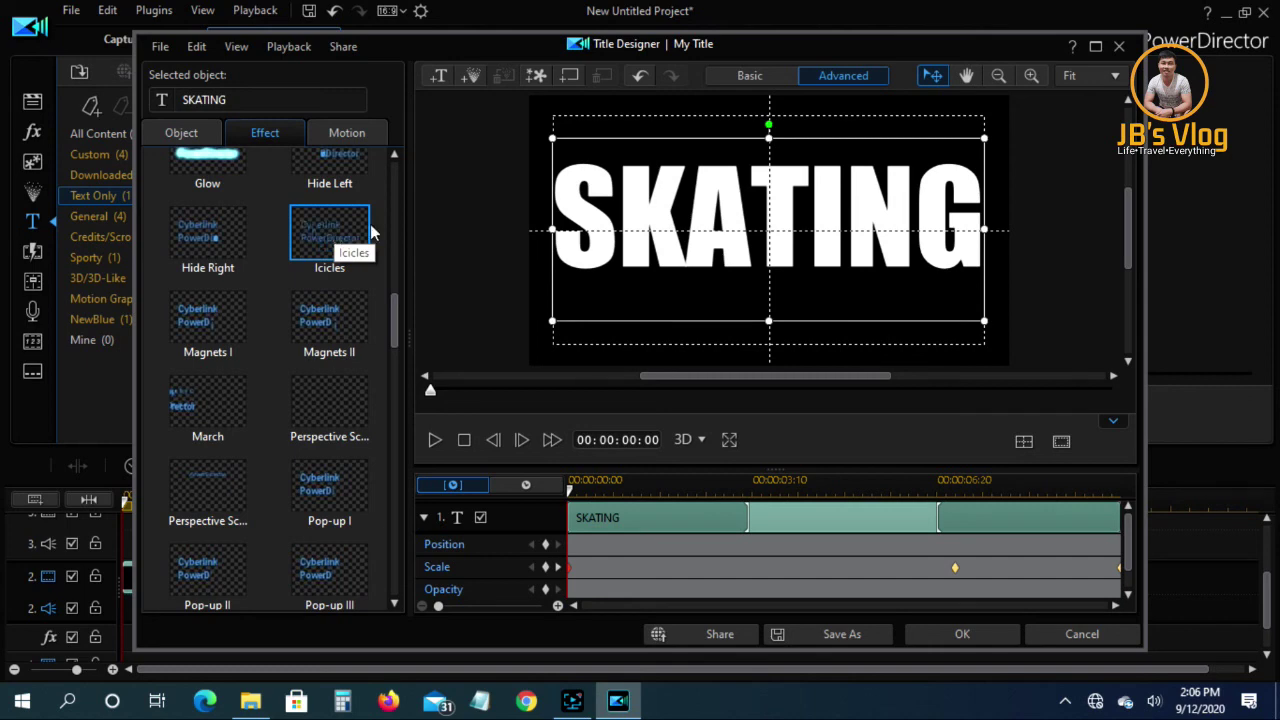
{"action": "left_click", "coordinate": [971, 635]}
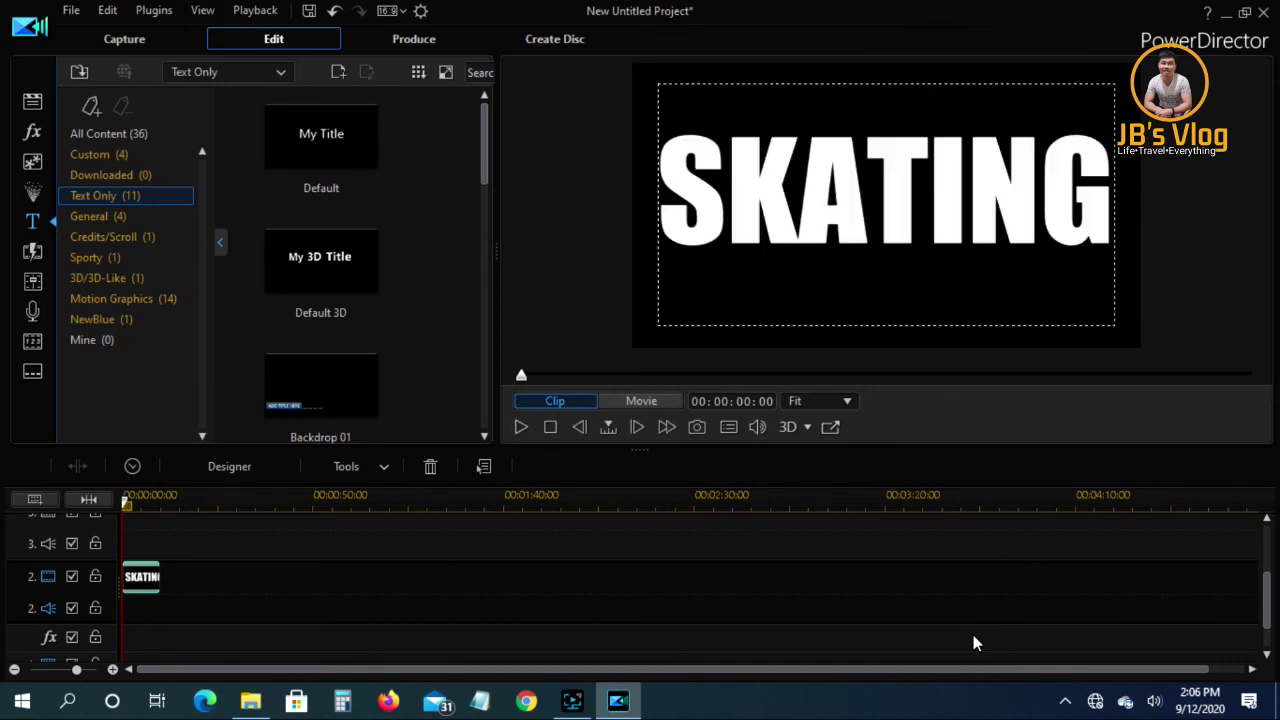
Play the finished SKATING title animation in Movie mode from the beginning
{"action": "left_click", "coordinate": [523, 426]}
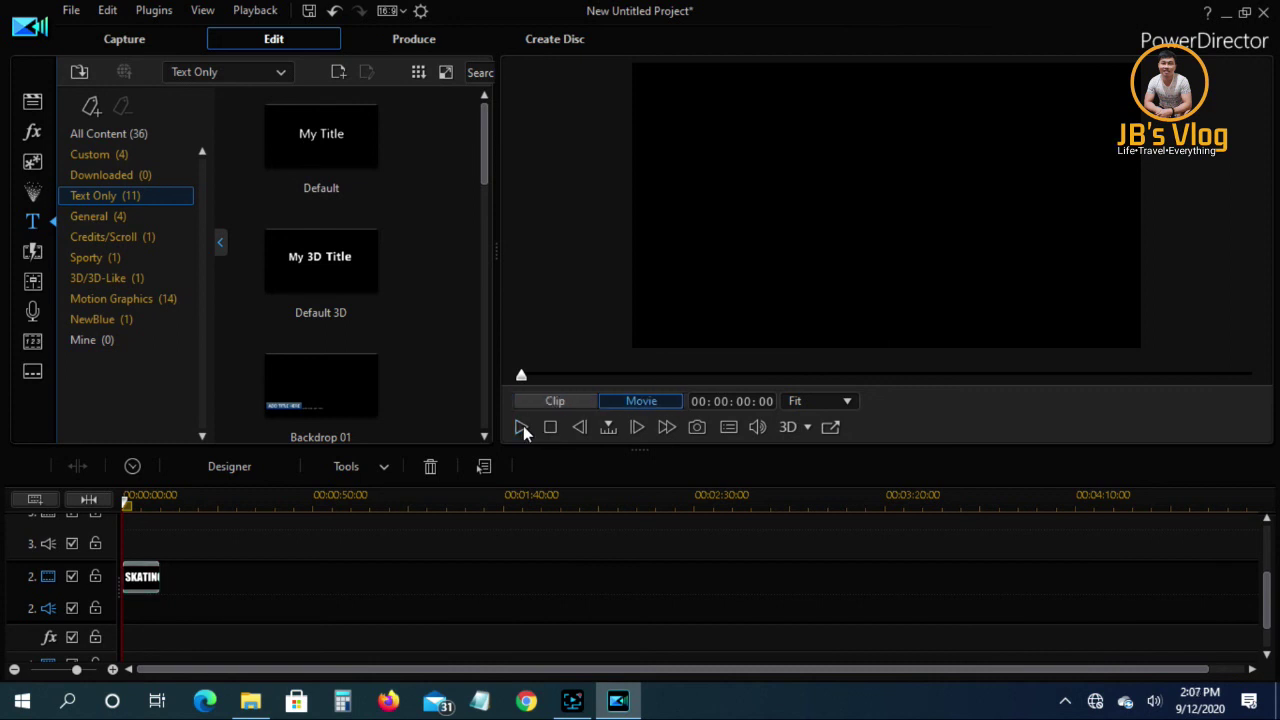
{"action": "left_click", "coordinate": [523, 426]}
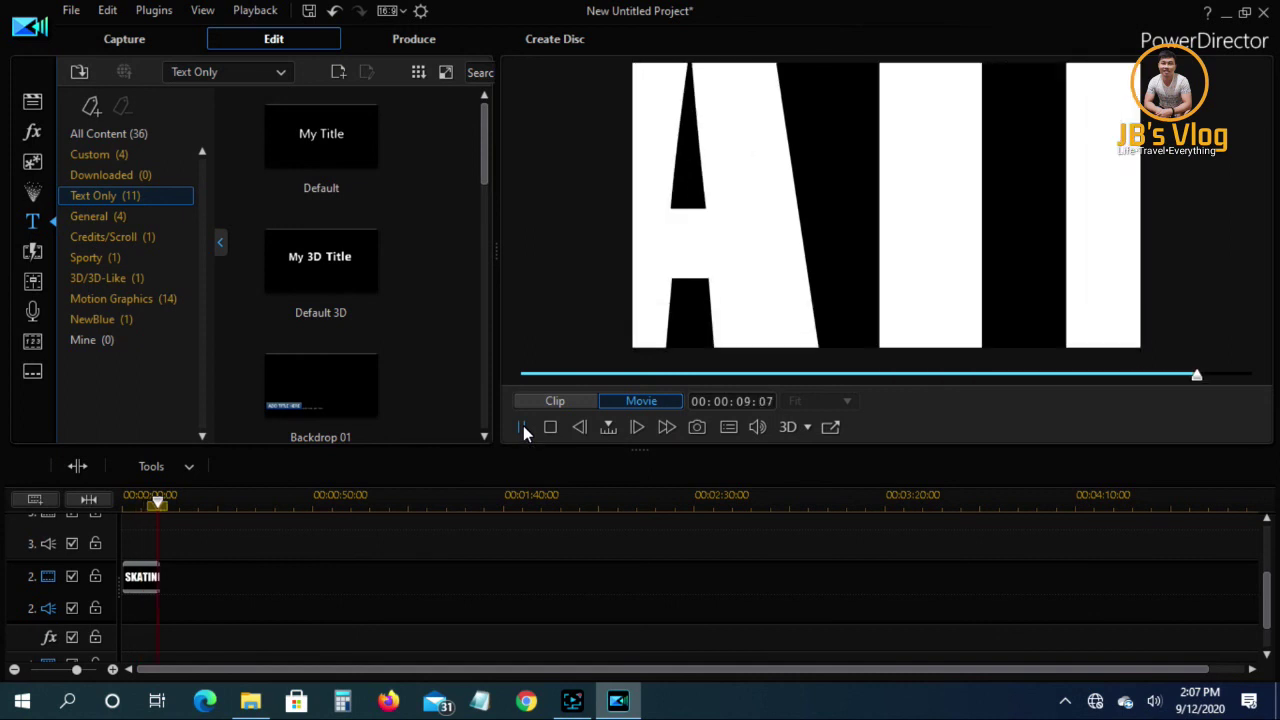
Produce the title animation as an MPEG-2, 1280 x 720/30p video file and return to editing
{"action": "left_click", "coordinate": [416, 39]}
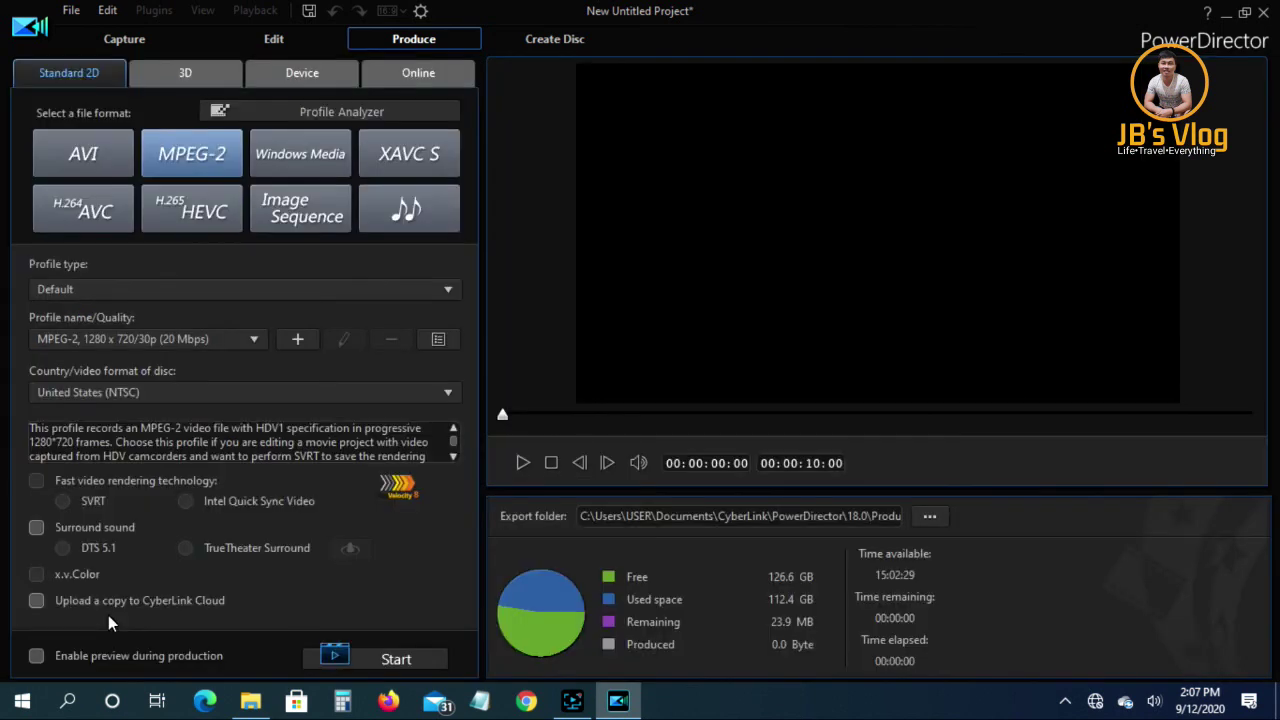
{"action": "left_click", "coordinate": [397, 662]}
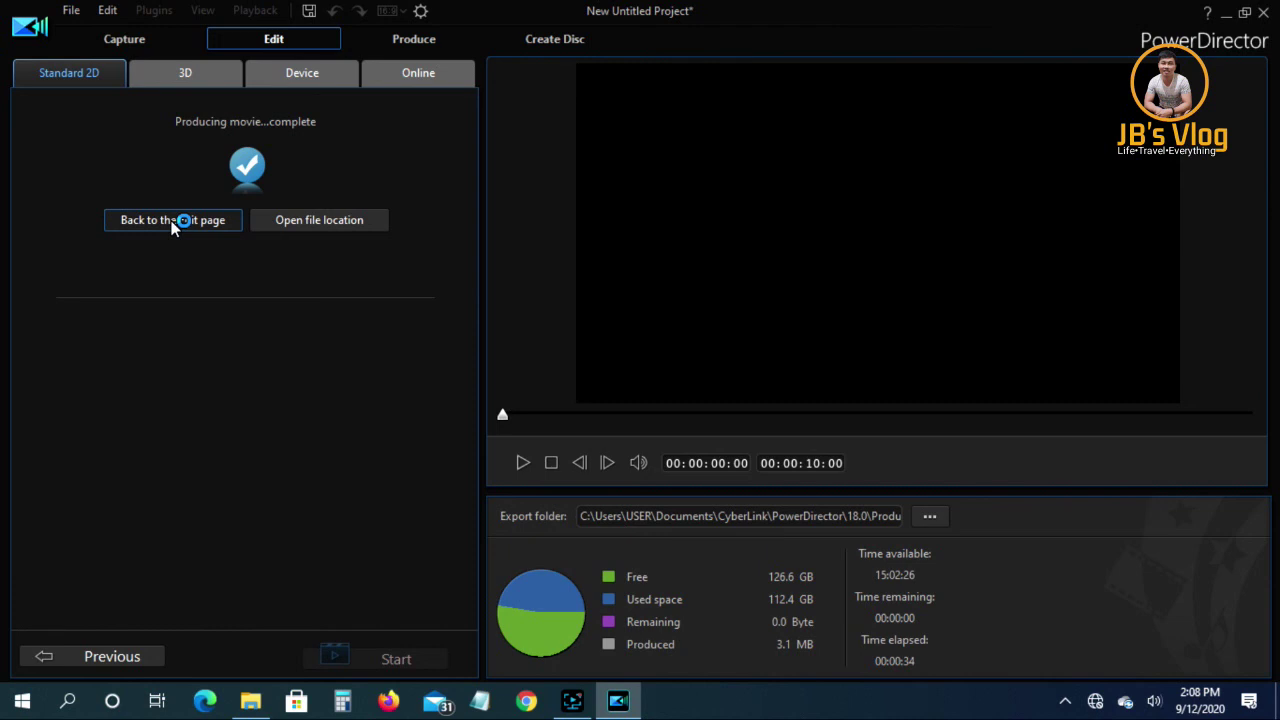
{"action": "left_click", "coordinate": [172, 221]}
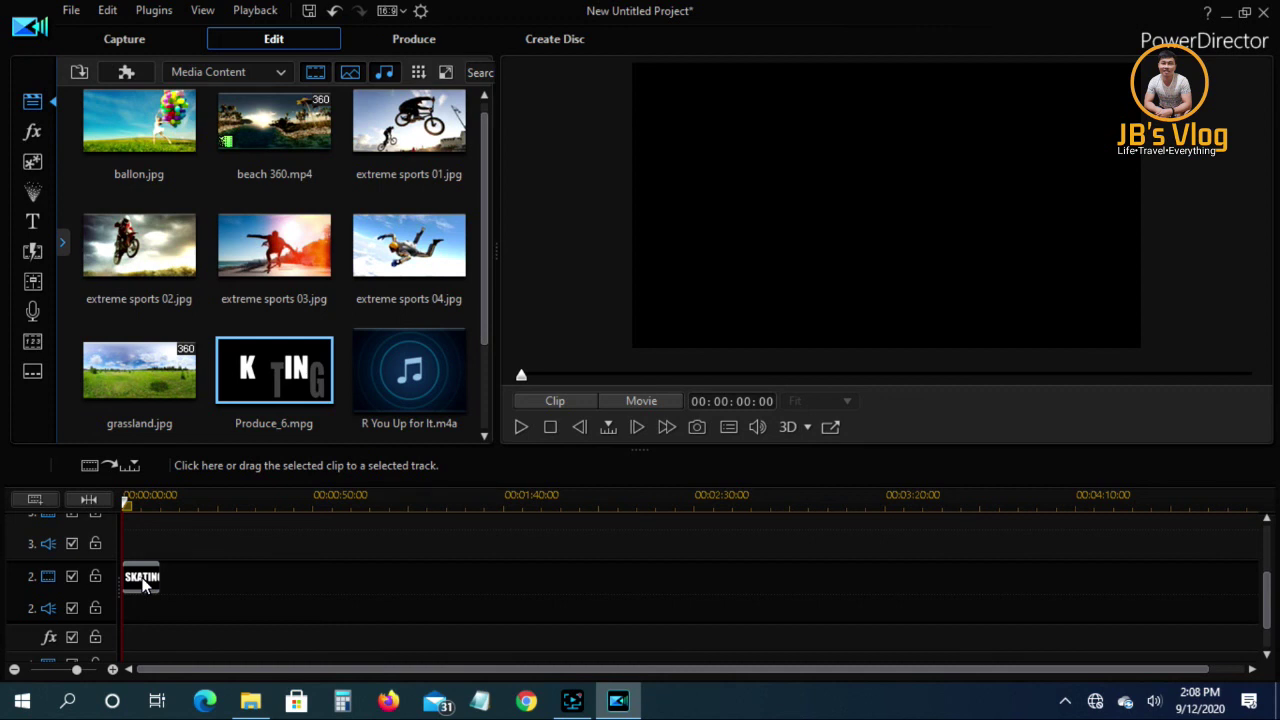
Delete the SKATING title from the timeline and place Skateboard.mp4 at the start of video track 1
{"action": "key", "text": "Delete"}
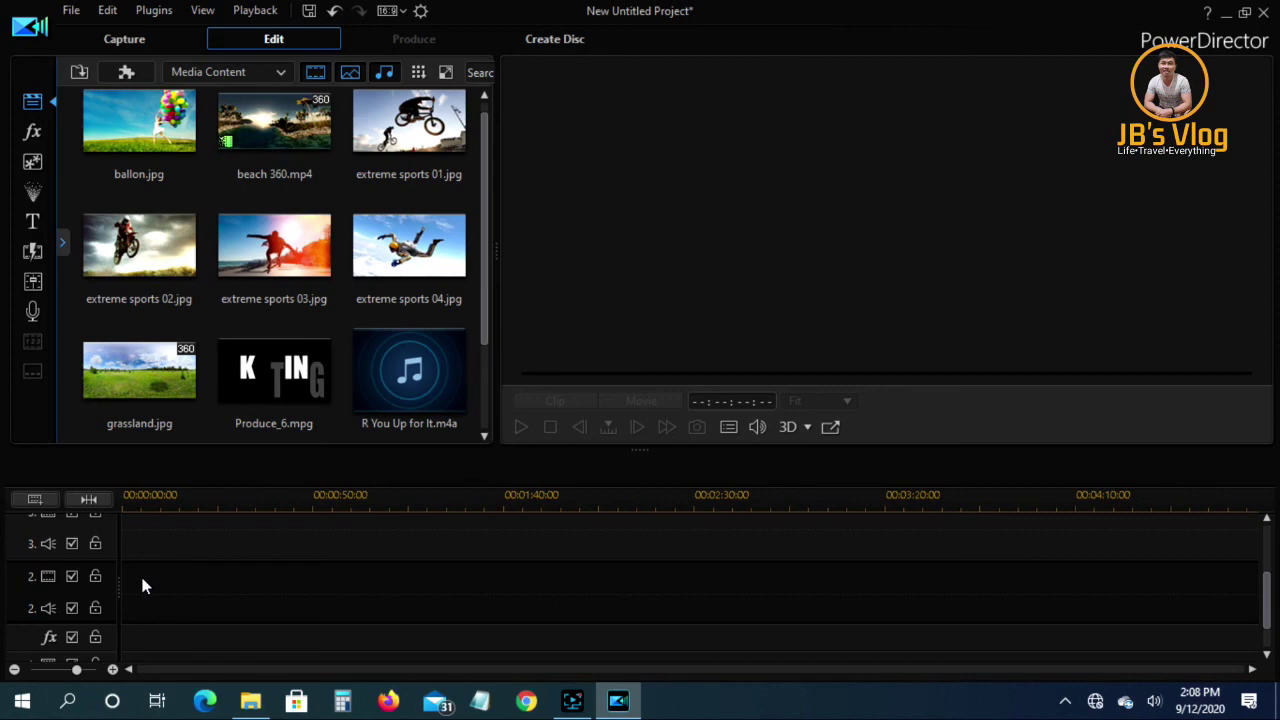
{"action": "scroll", "coordinate": [165, 384], "scroll_direction": "down", "scroll_amount": 2}
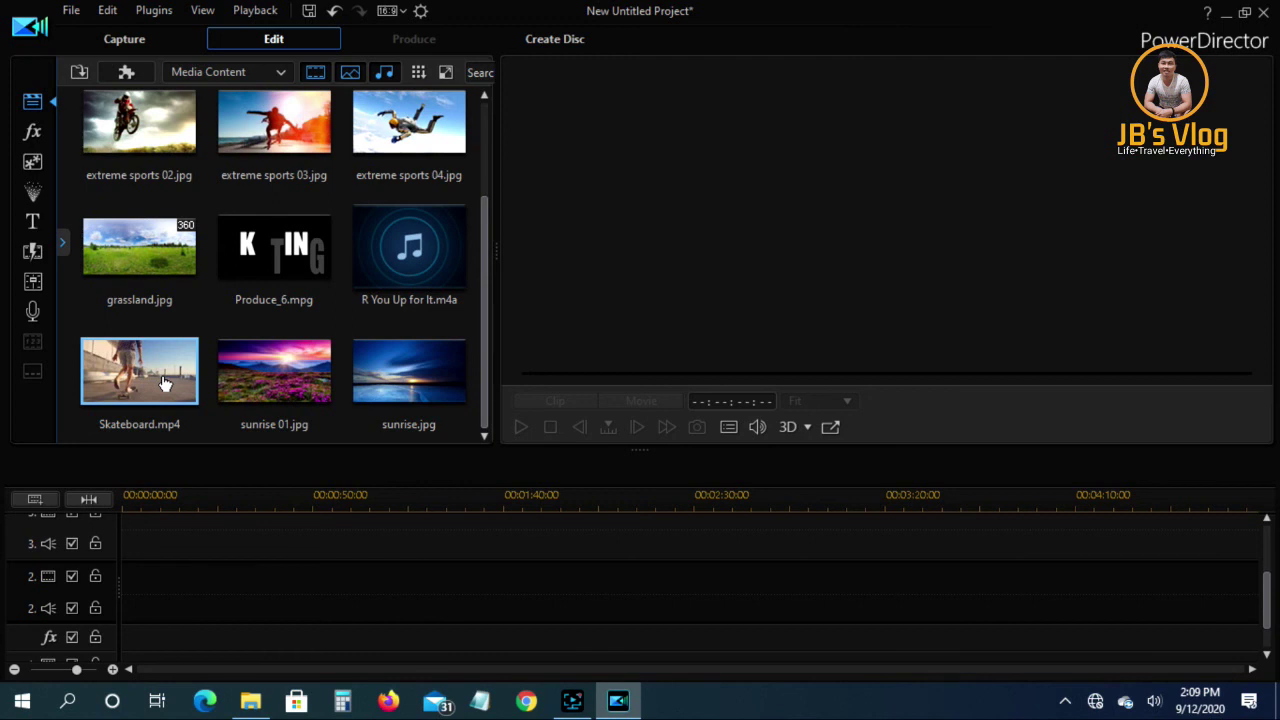
{"action": "left_click_drag", "start_coordinate": [165, 383], "coordinate": [121, 636]}
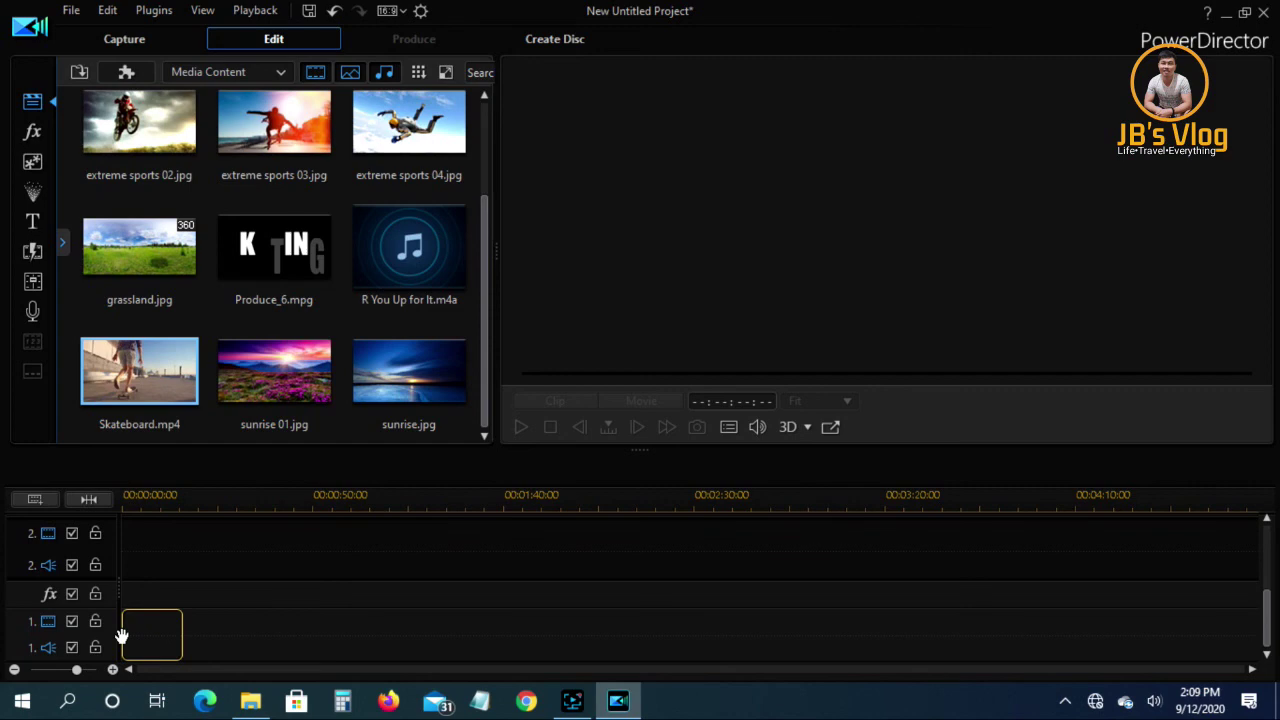
{"action": "left_click_drag", "start_coordinate": [121, 636], "coordinate": [123, 636]}
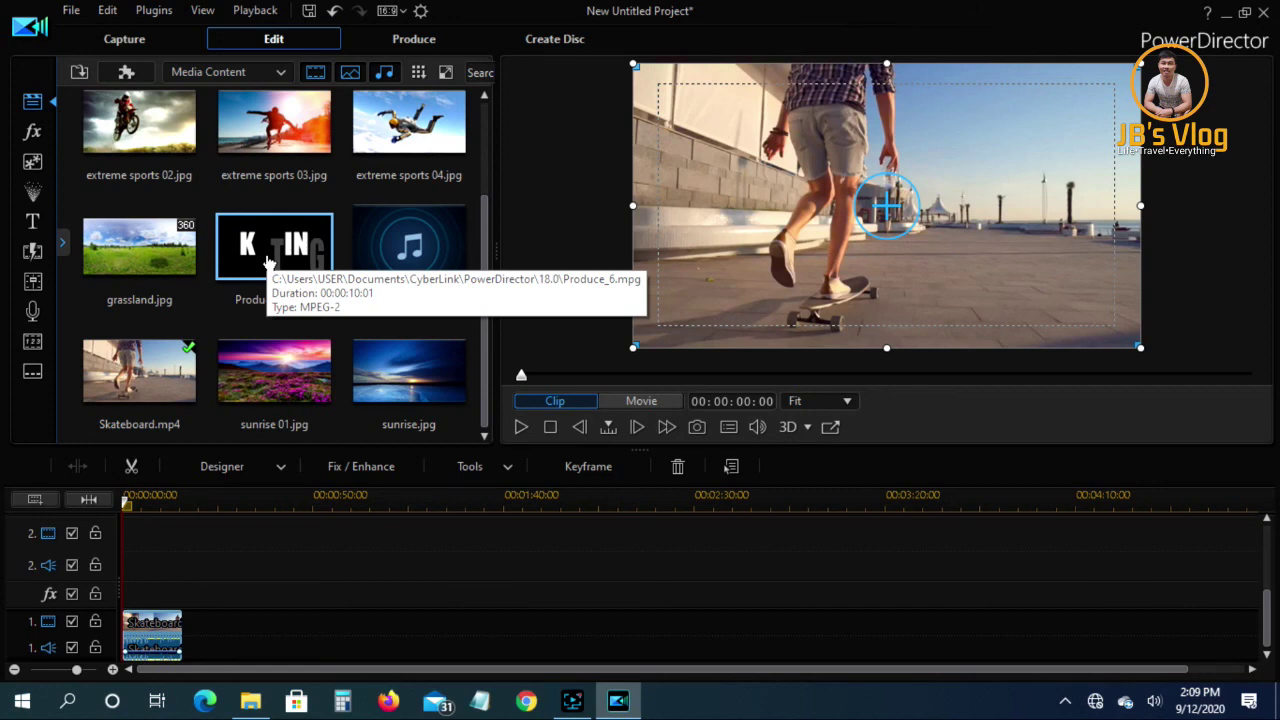
Place Produce_6.mpg at the start of video track 2 and set the clip's blending mode to Multiply
{"action": "left_click_drag", "start_coordinate": [268, 262], "coordinate": [145, 535]}
{"action": "left_click", "coordinate": [520, 427]}
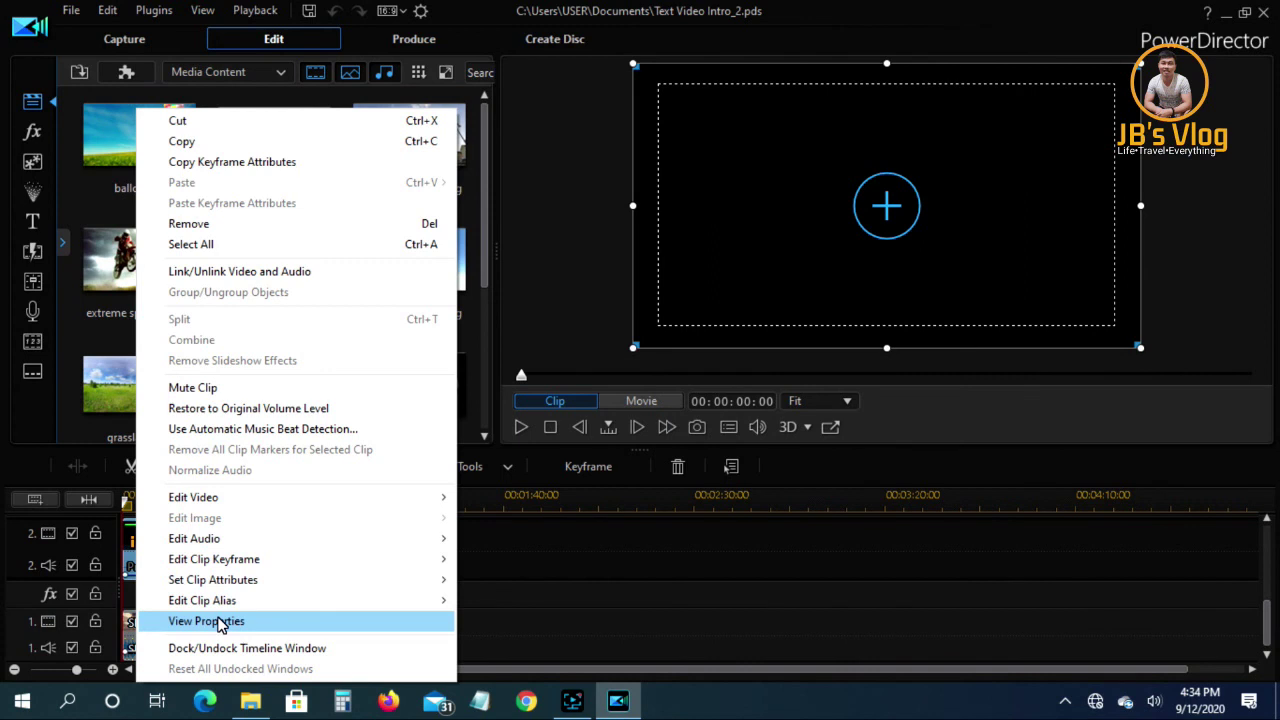
{"action": "mouse_move", "coordinate": [450, 581]}
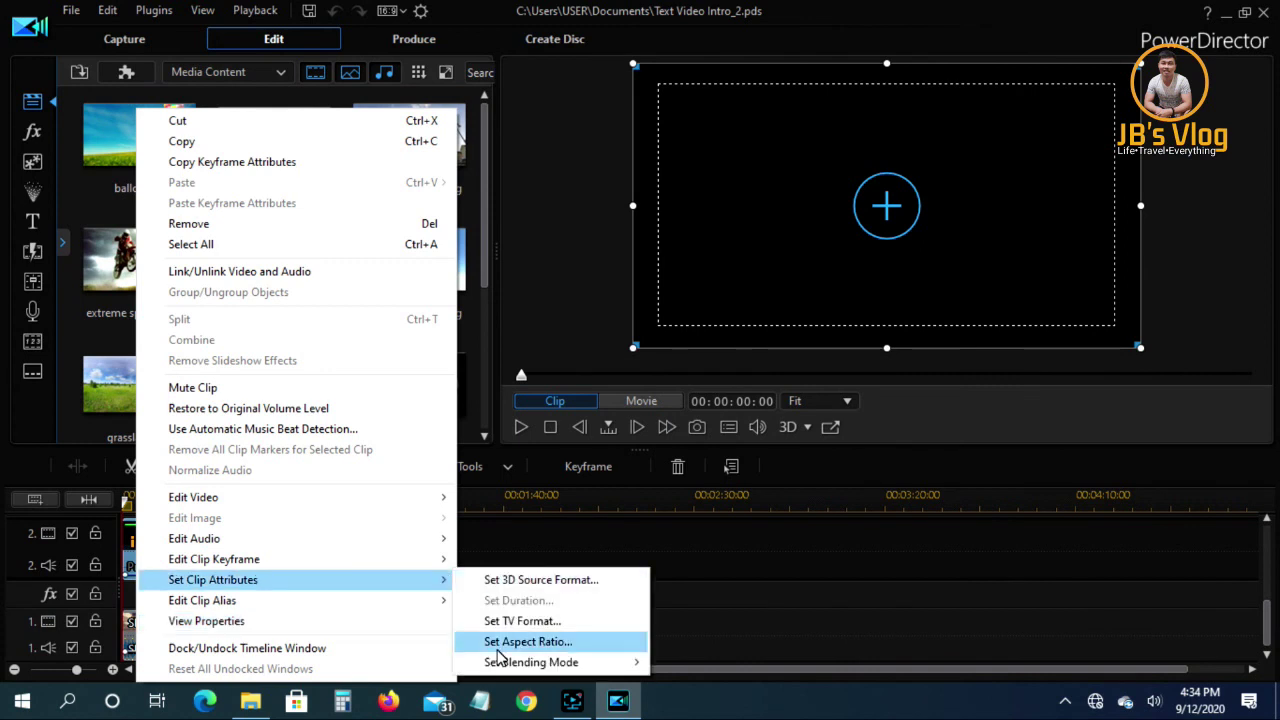
{"action": "mouse_move", "coordinate": [503, 664]}
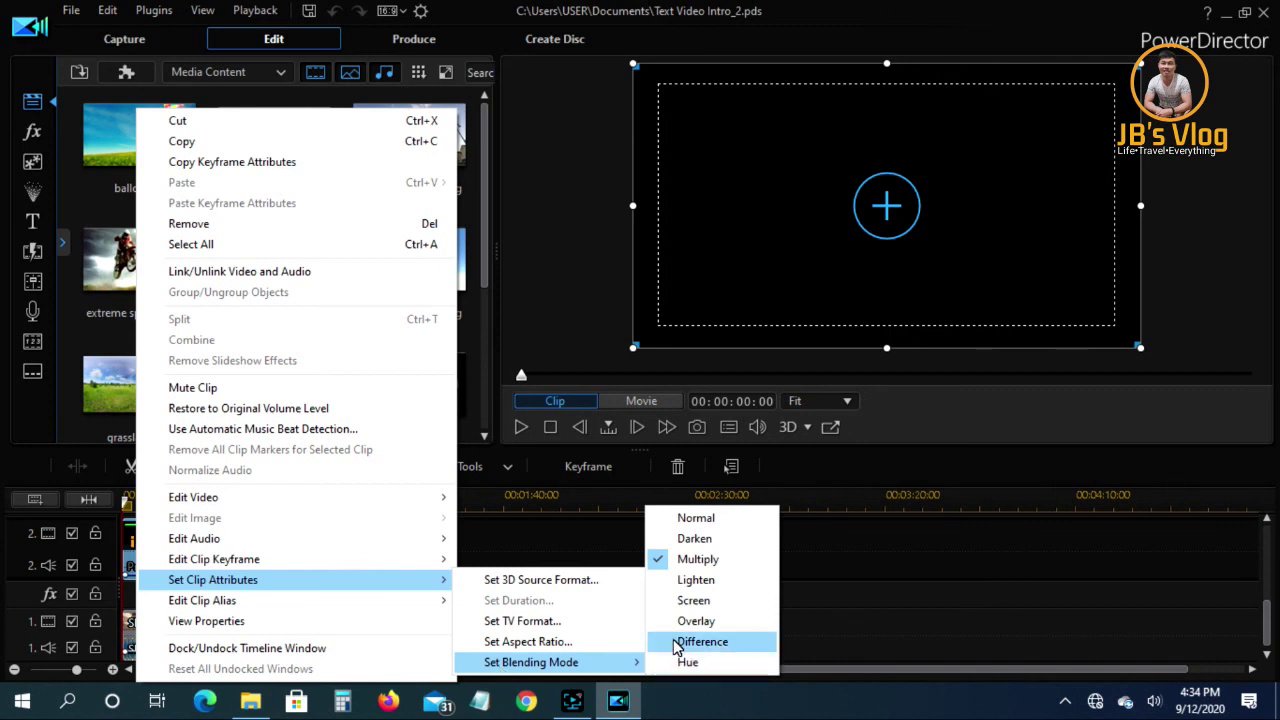
{"action": "left_click", "coordinate": [688, 562]}
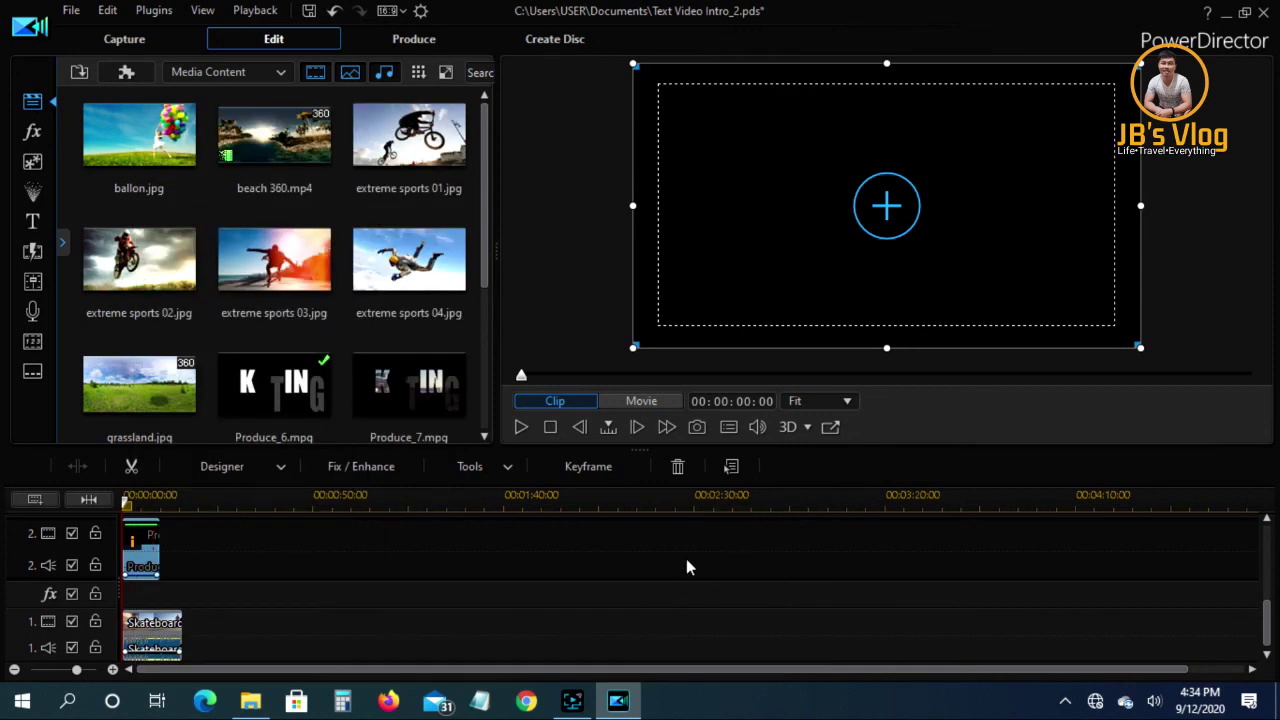
Play the composition in Movie mode from the beginning to check the skateboard footage inside the title letters
{"action": "left_click", "coordinate": [520, 428]}
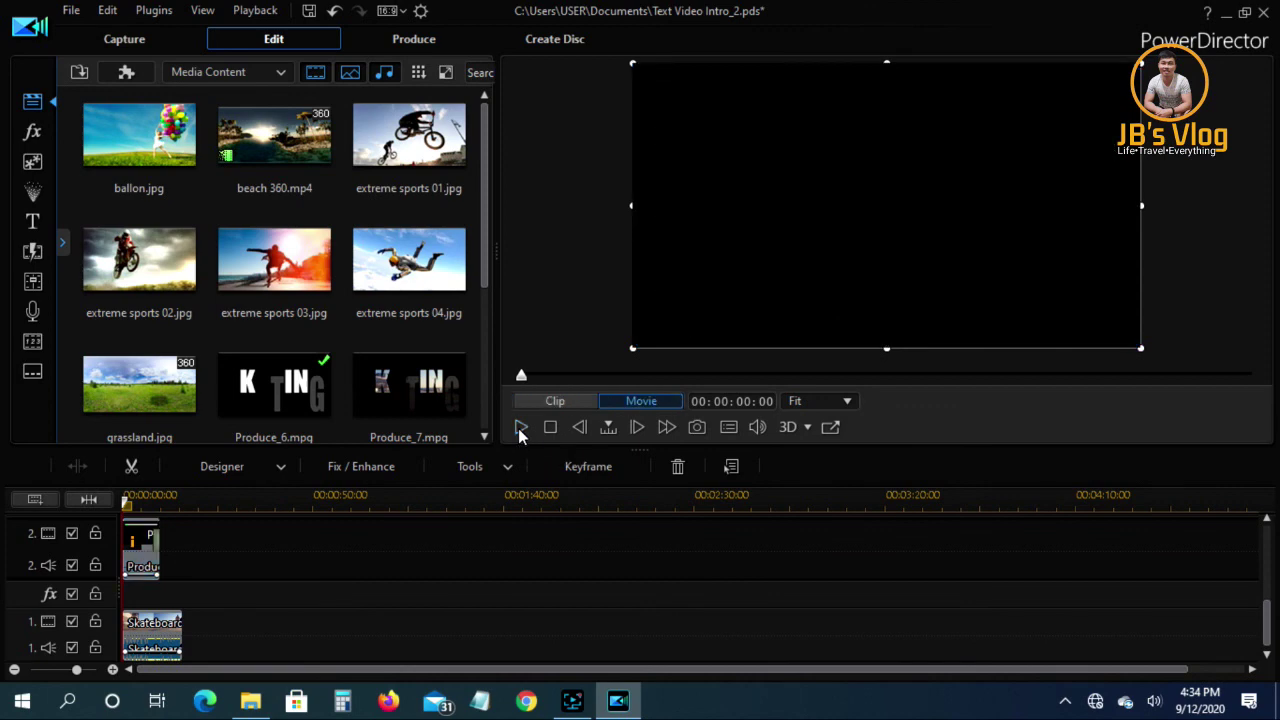
{"action": "left_click", "coordinate": [520, 428]}
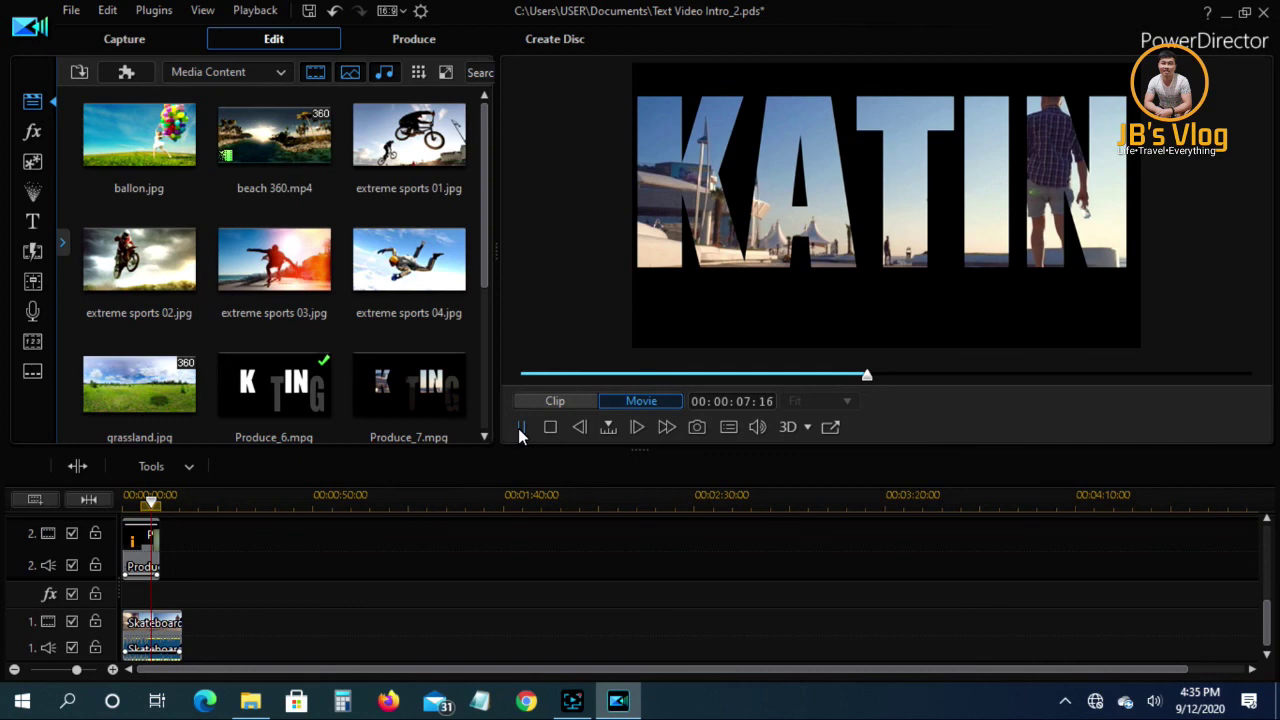
{"action": "left_click", "coordinate": [521, 427]}
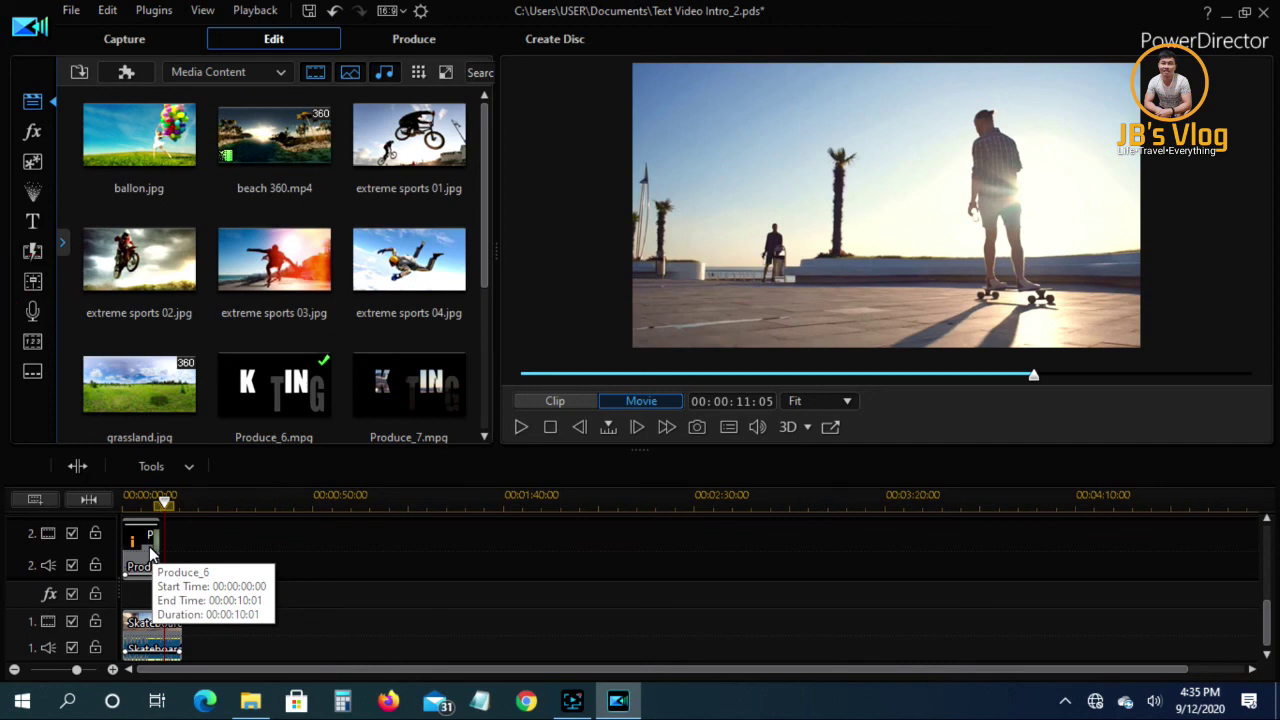
Add the Fade transition from the General category to the end of the Produce_6 clip on video track 2
{"action": "left_click", "coordinate": [32, 251]}
{"action": "left_click", "coordinate": [100, 216]}
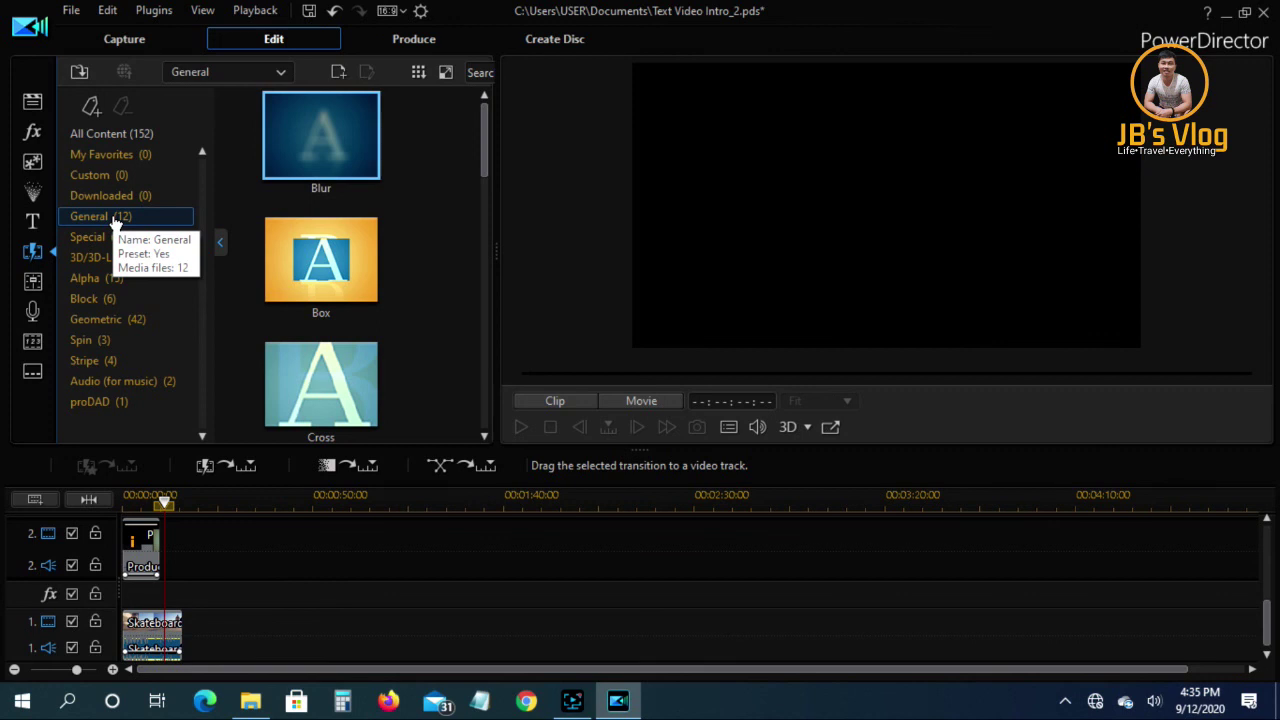
{"action": "left_click_drag", "start_coordinate": [484, 162], "coordinate": [487, 217]}
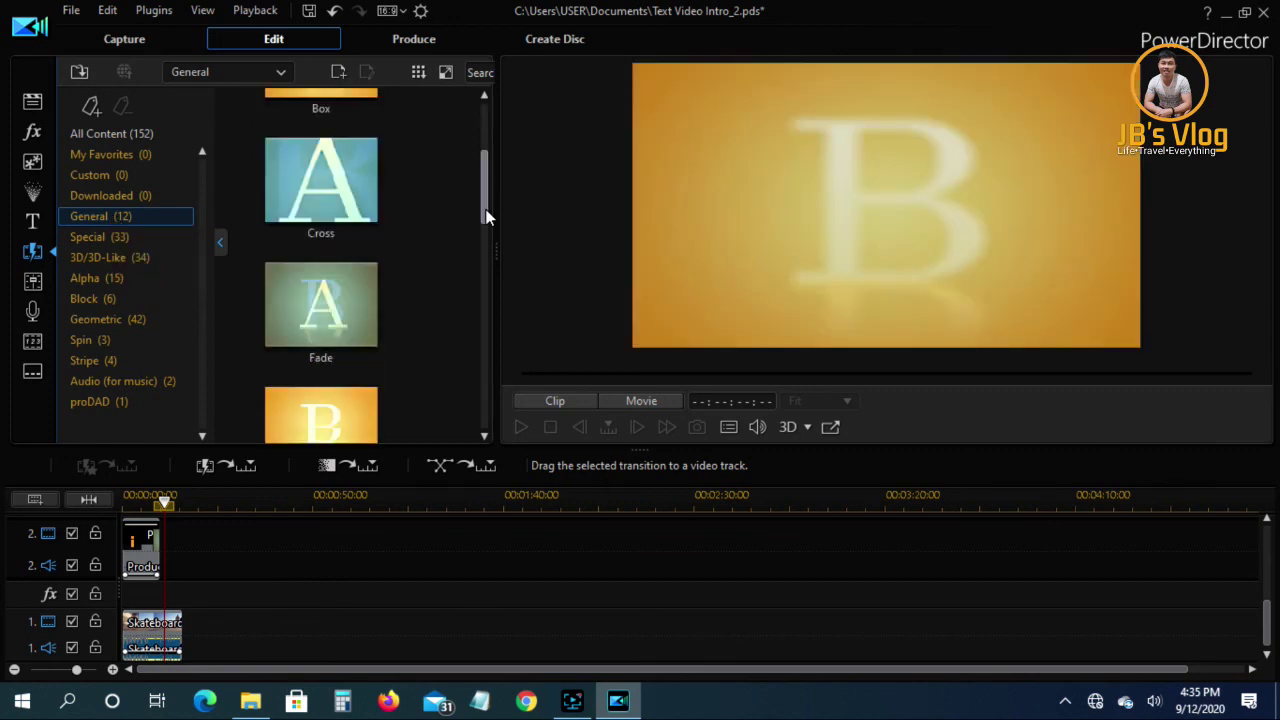
{"action": "left_click", "coordinate": [343, 275]}
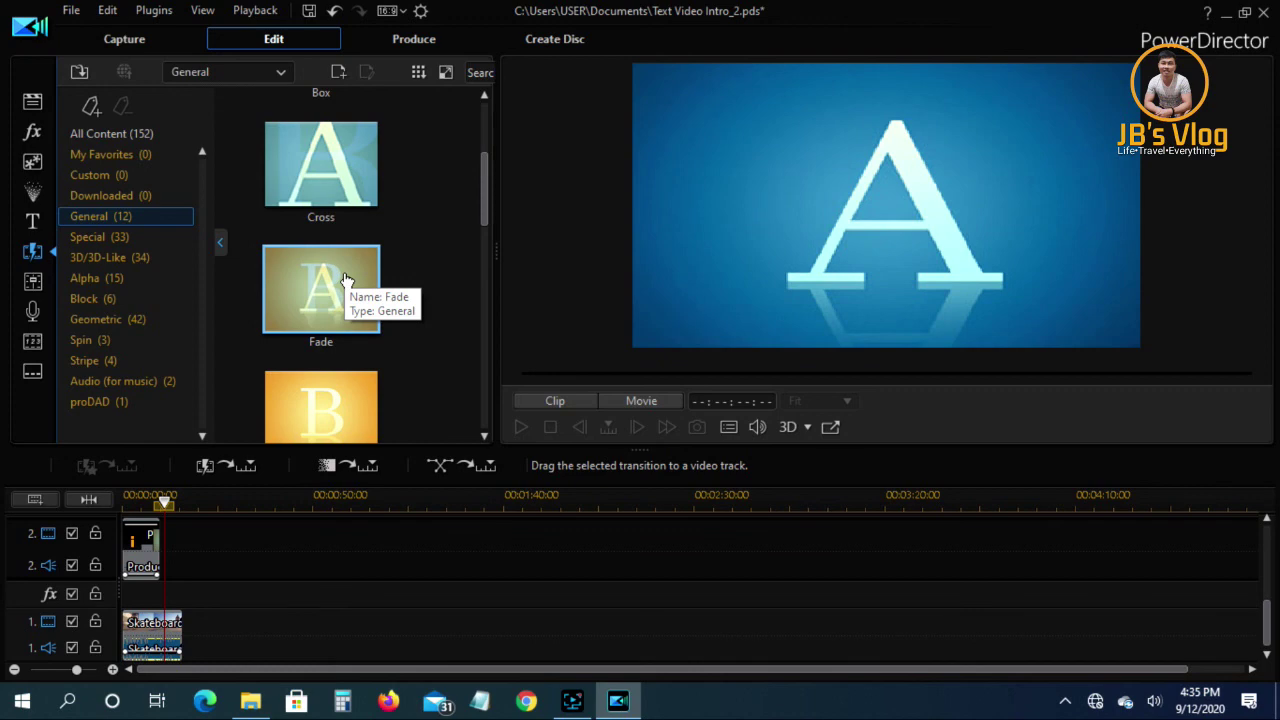
{"action": "left_click_drag", "start_coordinate": [345, 279], "coordinate": [160, 552]}
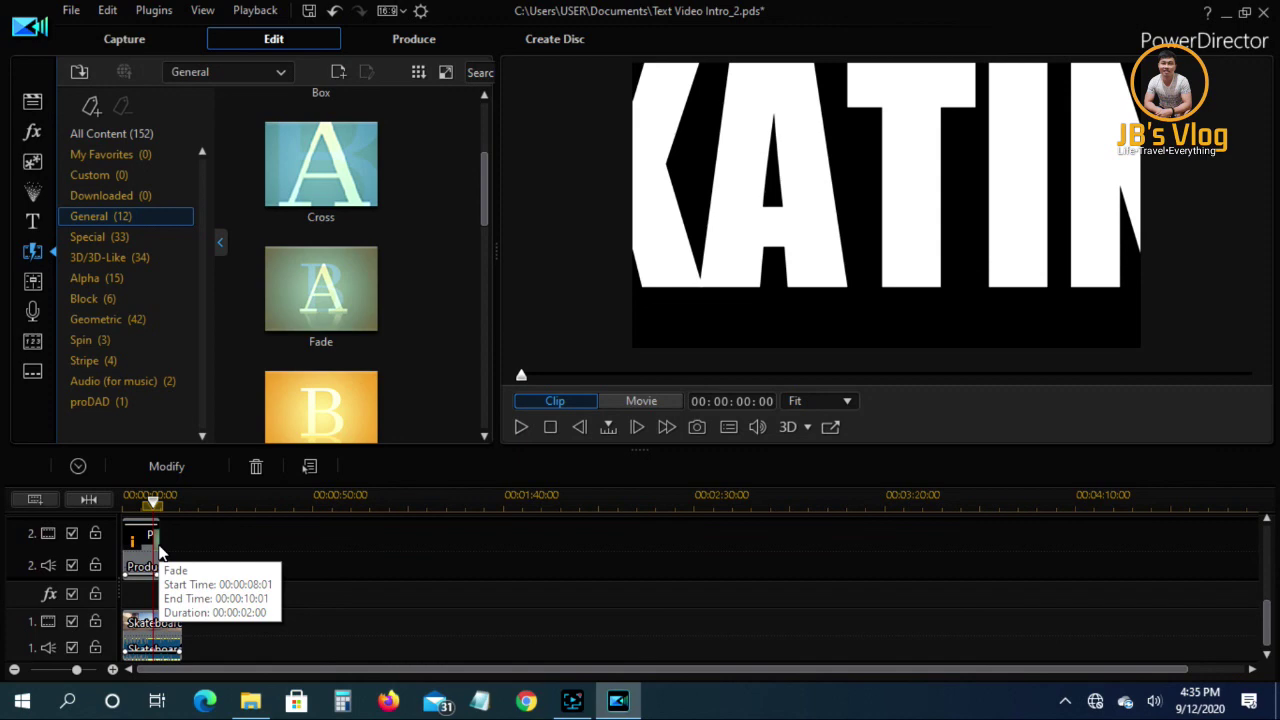
Replay the movie from the beginning to check the Fade from the title into the skateboard video
{"action": "left_click", "coordinate": [521, 429]}
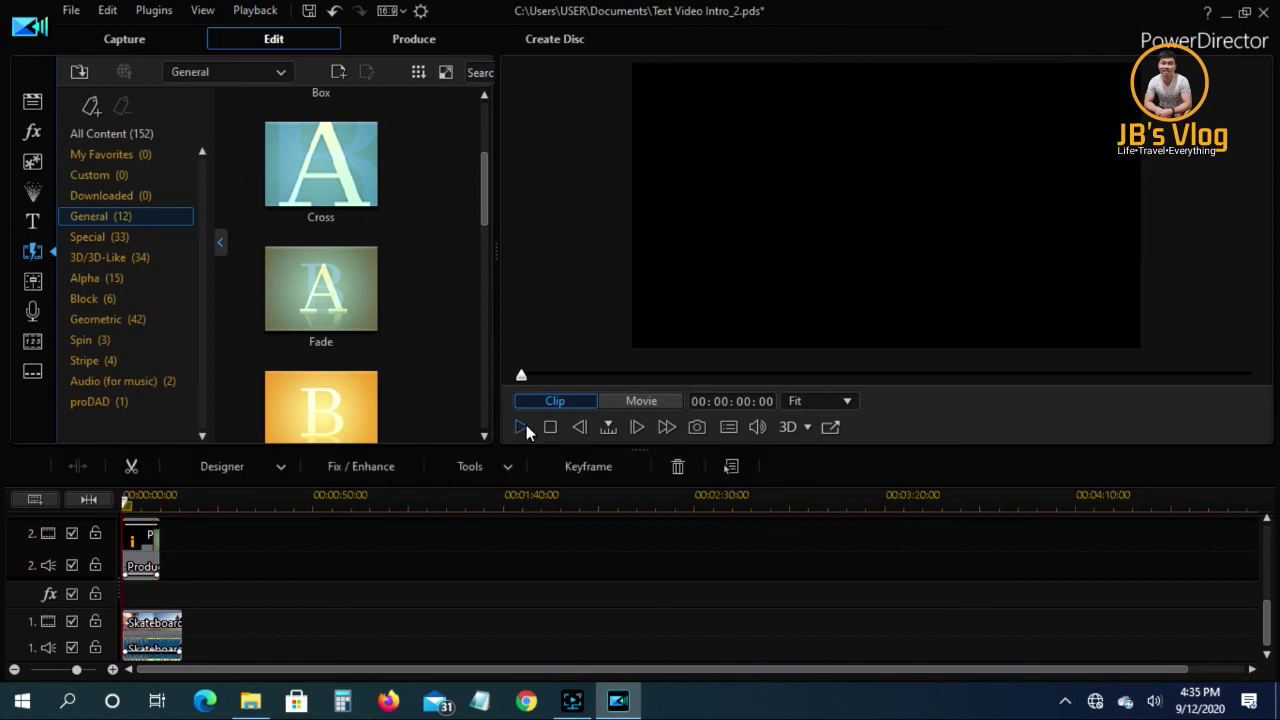
{"action": "left_click", "coordinate": [522, 428]}
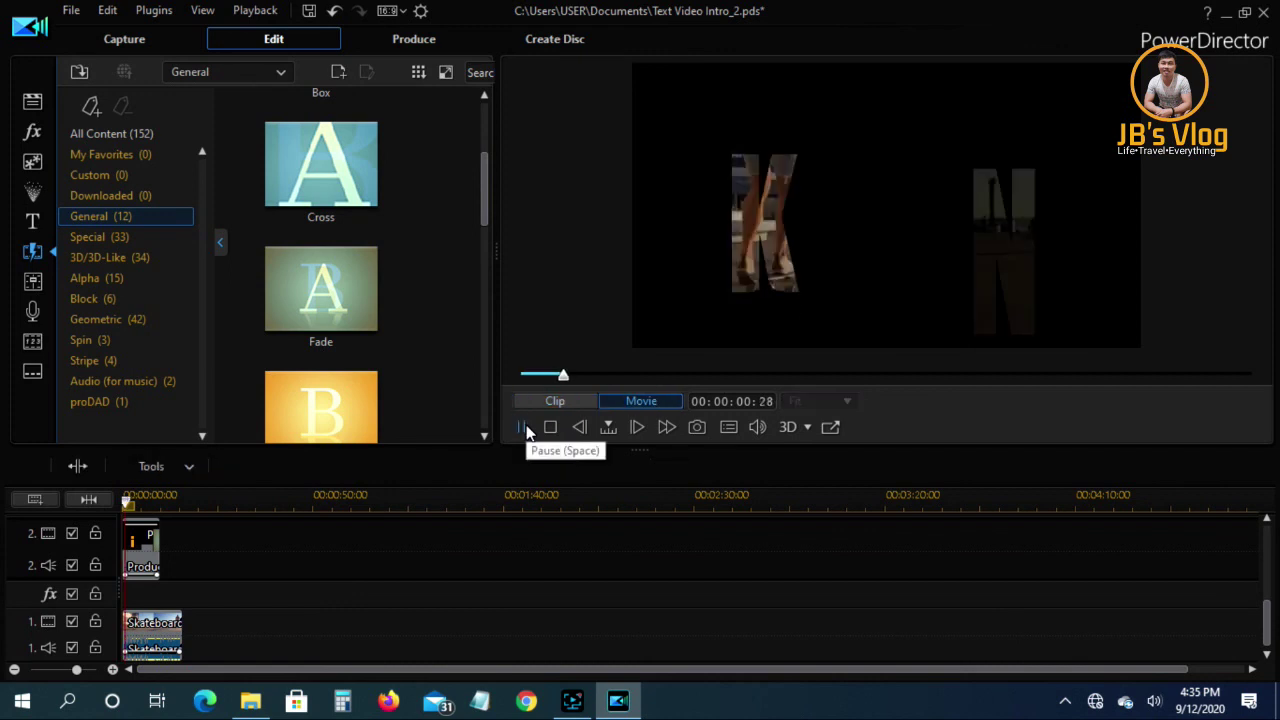